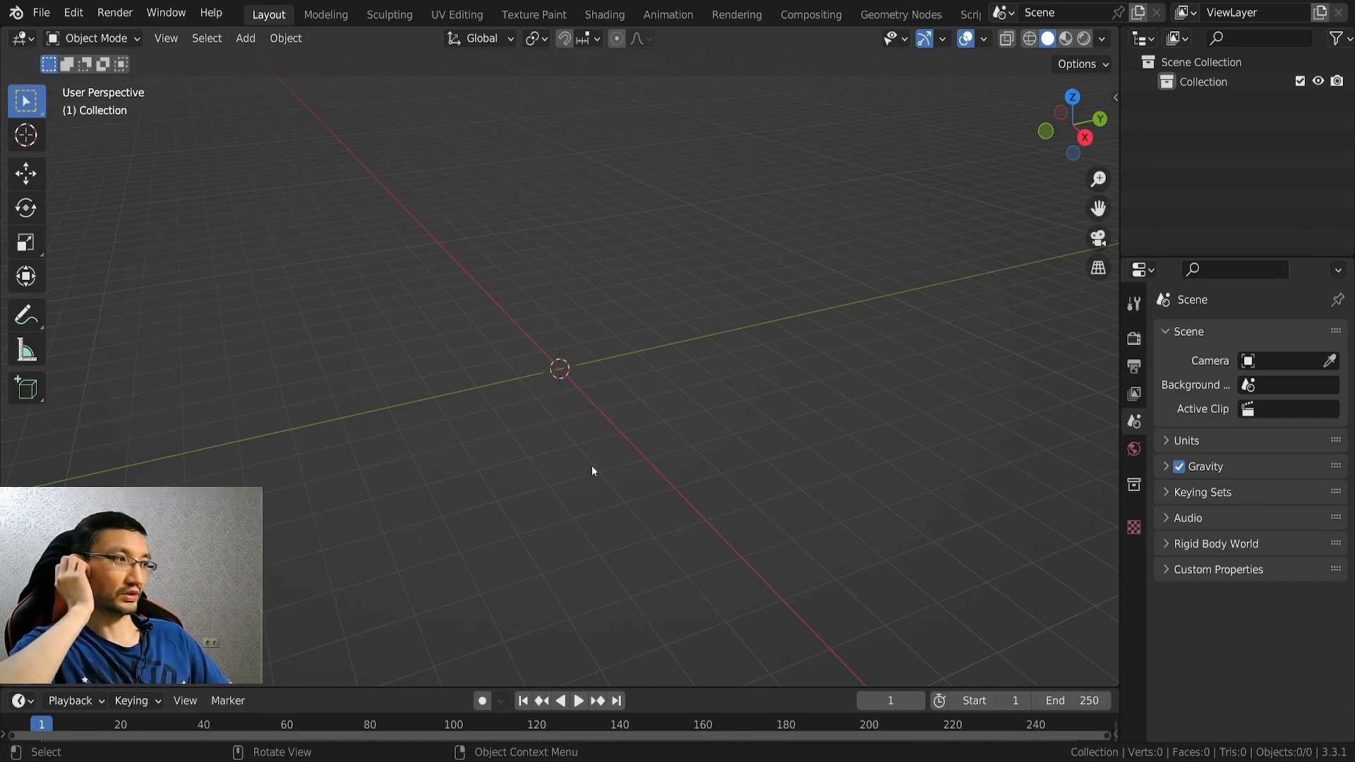
Open the recent file Raichiyo_Girl_3_v15.blend with the character model.
left_click(41, 13)
mouse_move(73, 114)
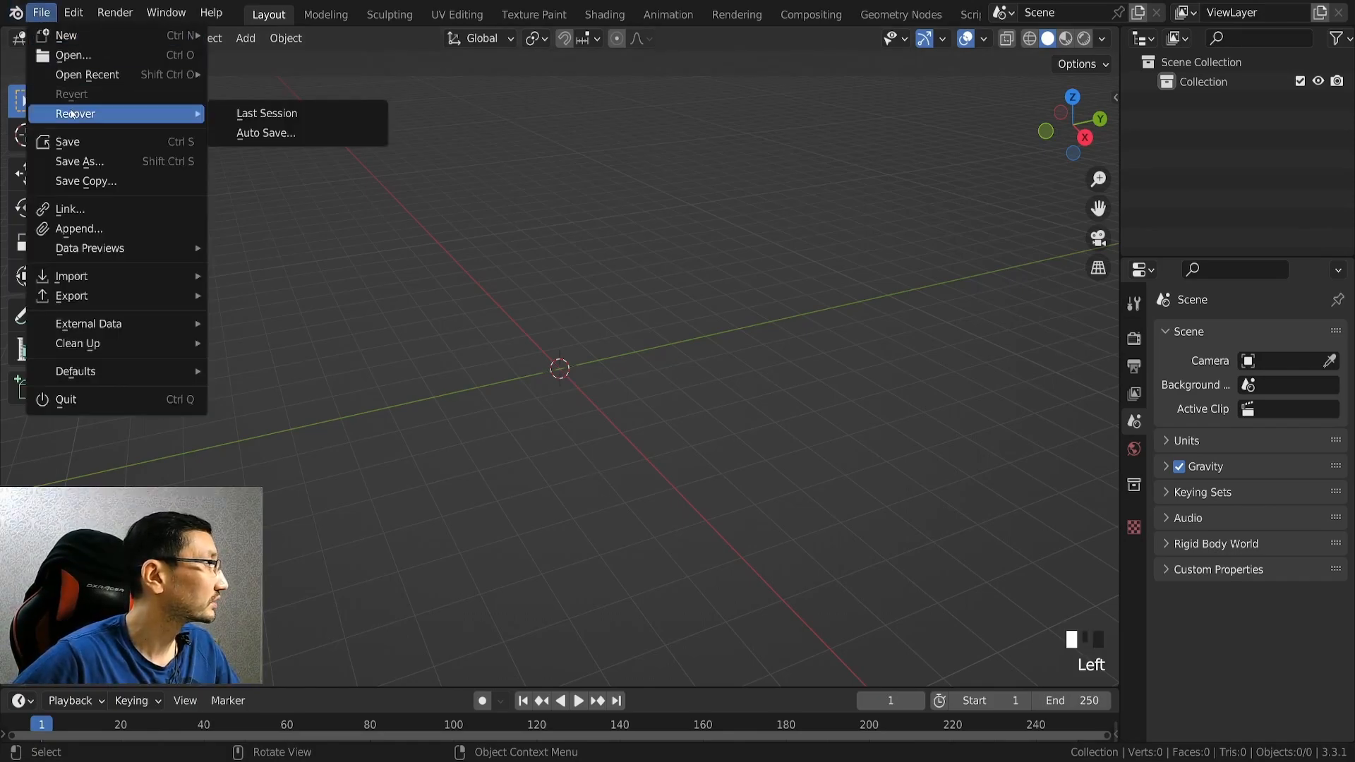
mouse_move(87, 74)
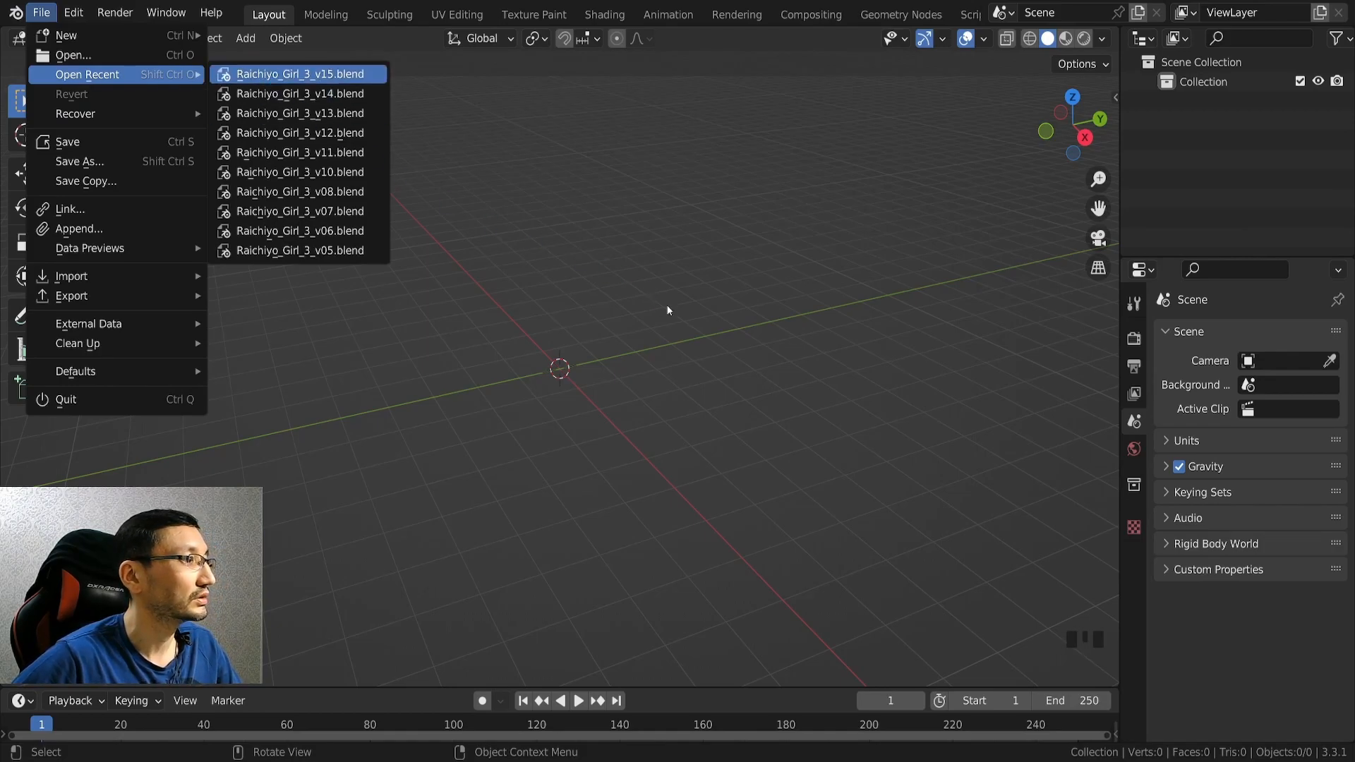
middle_click_drag(763, 319, 724, 354)
scroll(777, 367, "up", 3)
middle_click_drag(742, 299, 649, 423)
middle_click_drag(765, 379, 724, 333)
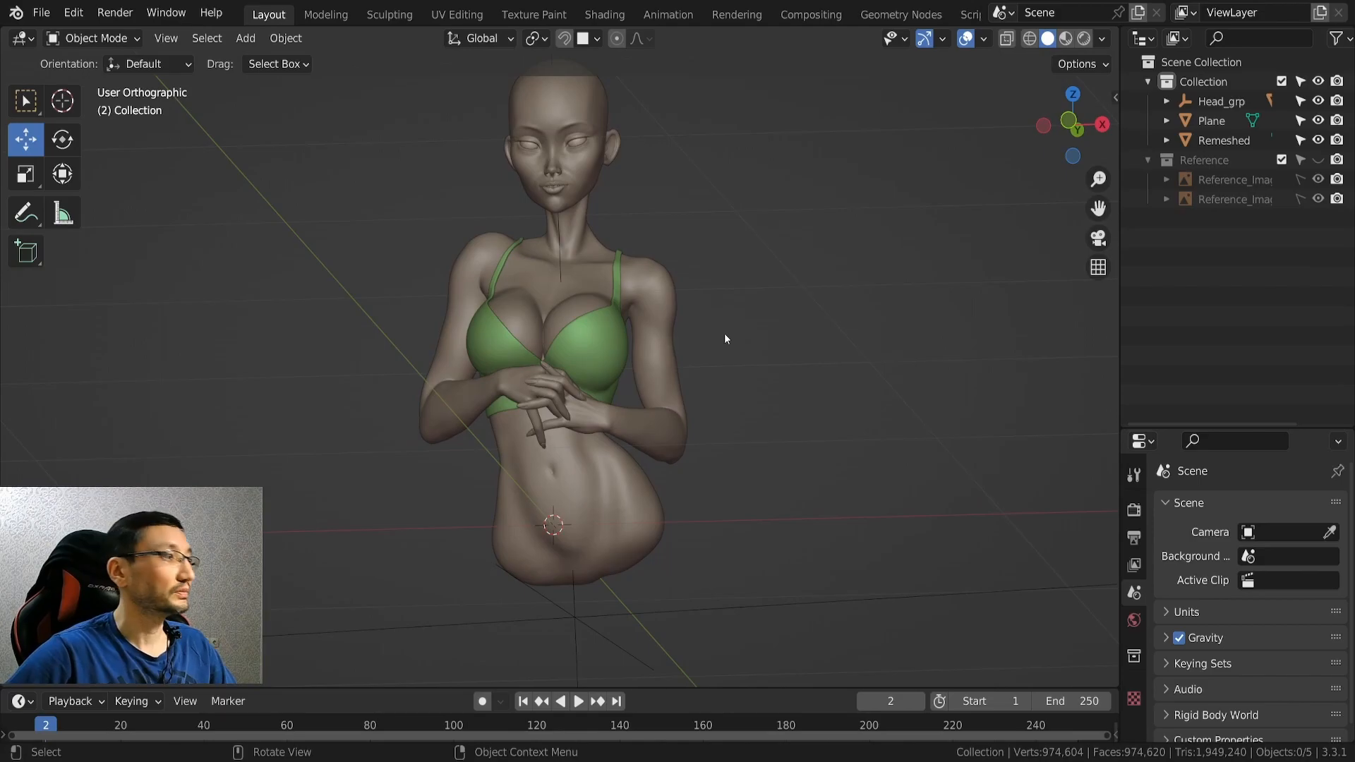
Add a UV sphere at the world origin and scale it down to a small bead.
key("shift+a")
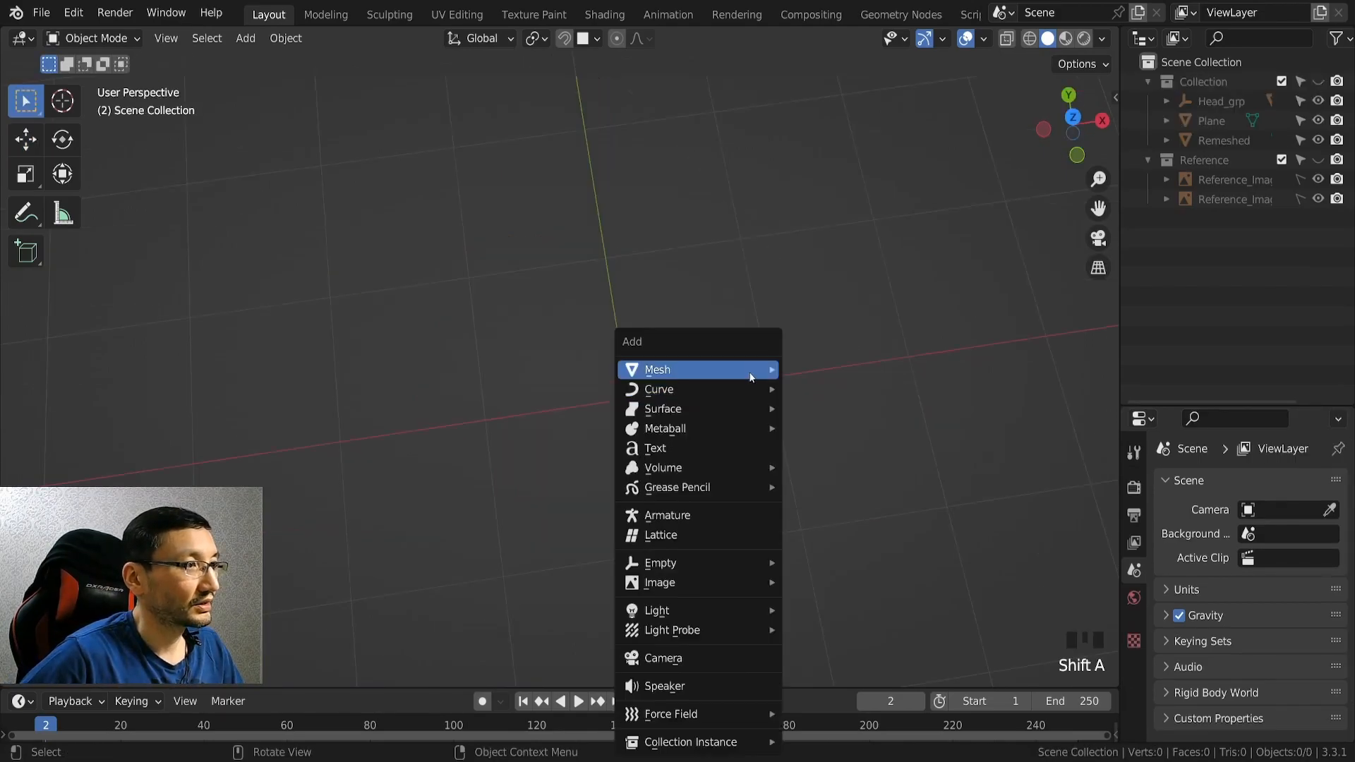
mouse_move(751, 377)
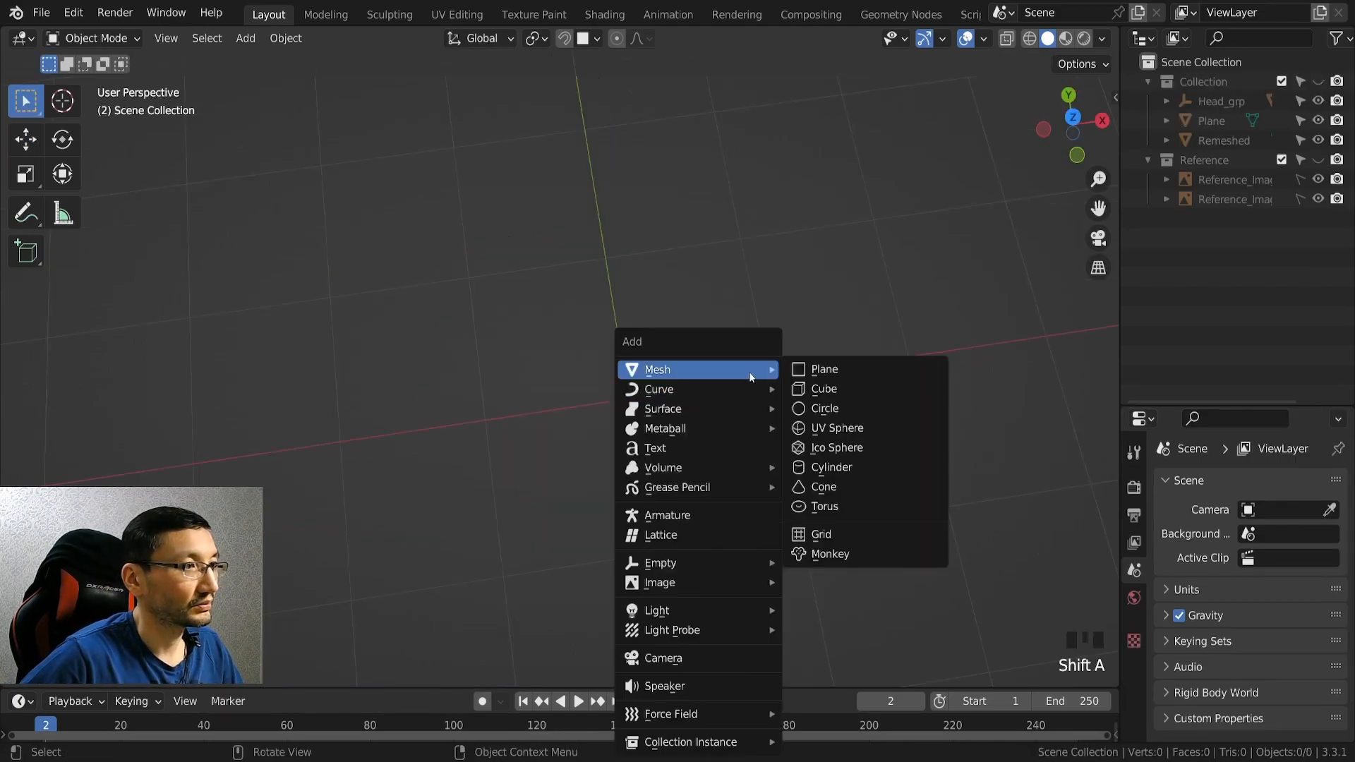
left_click(836, 428)
key("s")
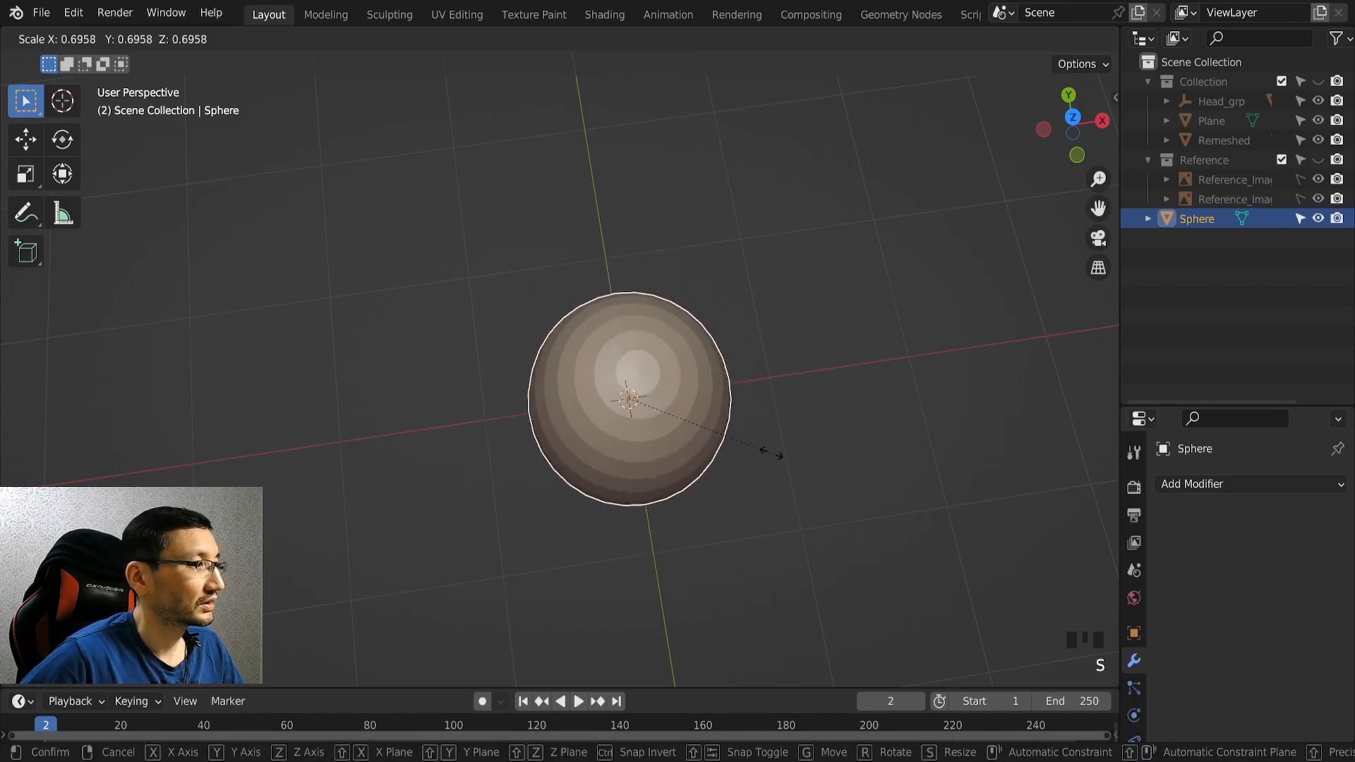
left_click(662, 426)
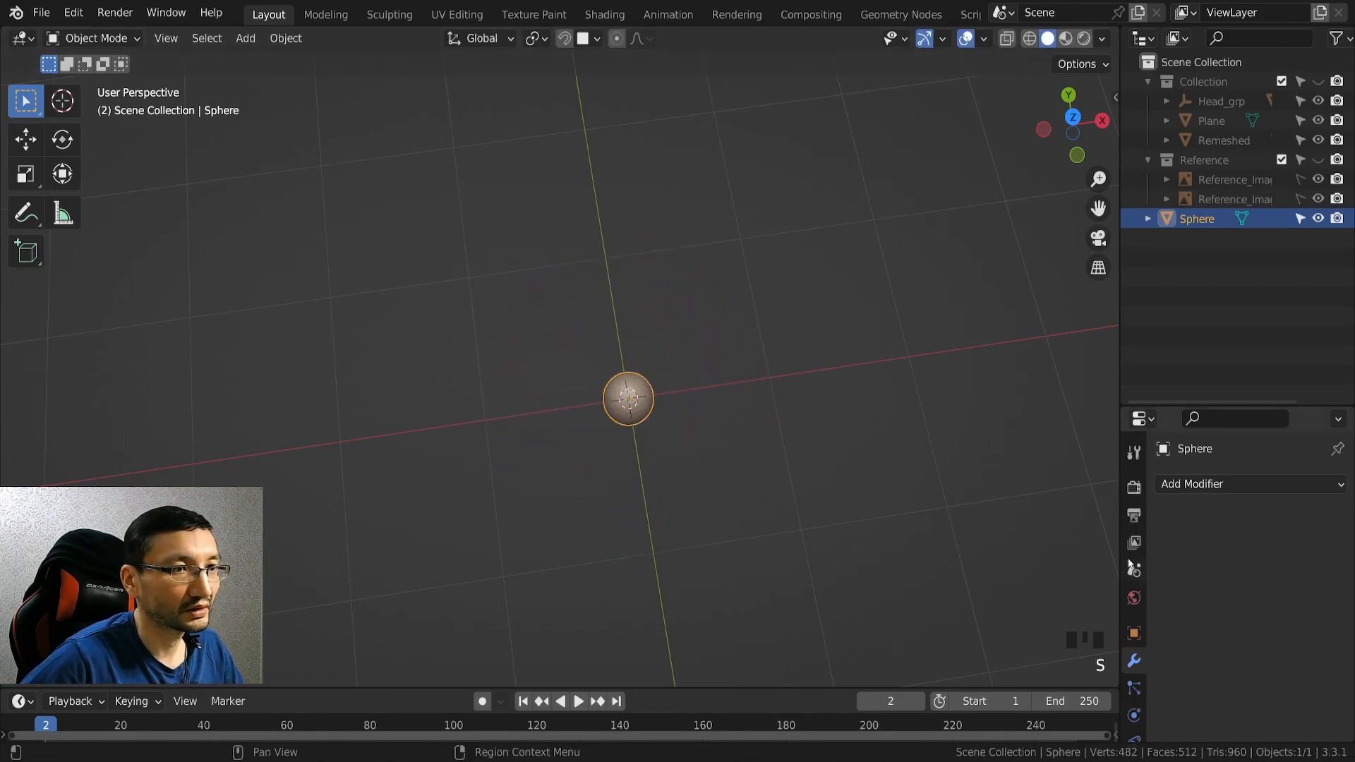
Add a Bezier circle curve around the small sphere at the world origin.
left_click(751, 433)
key("shift+a")
mouse_move(744, 391)
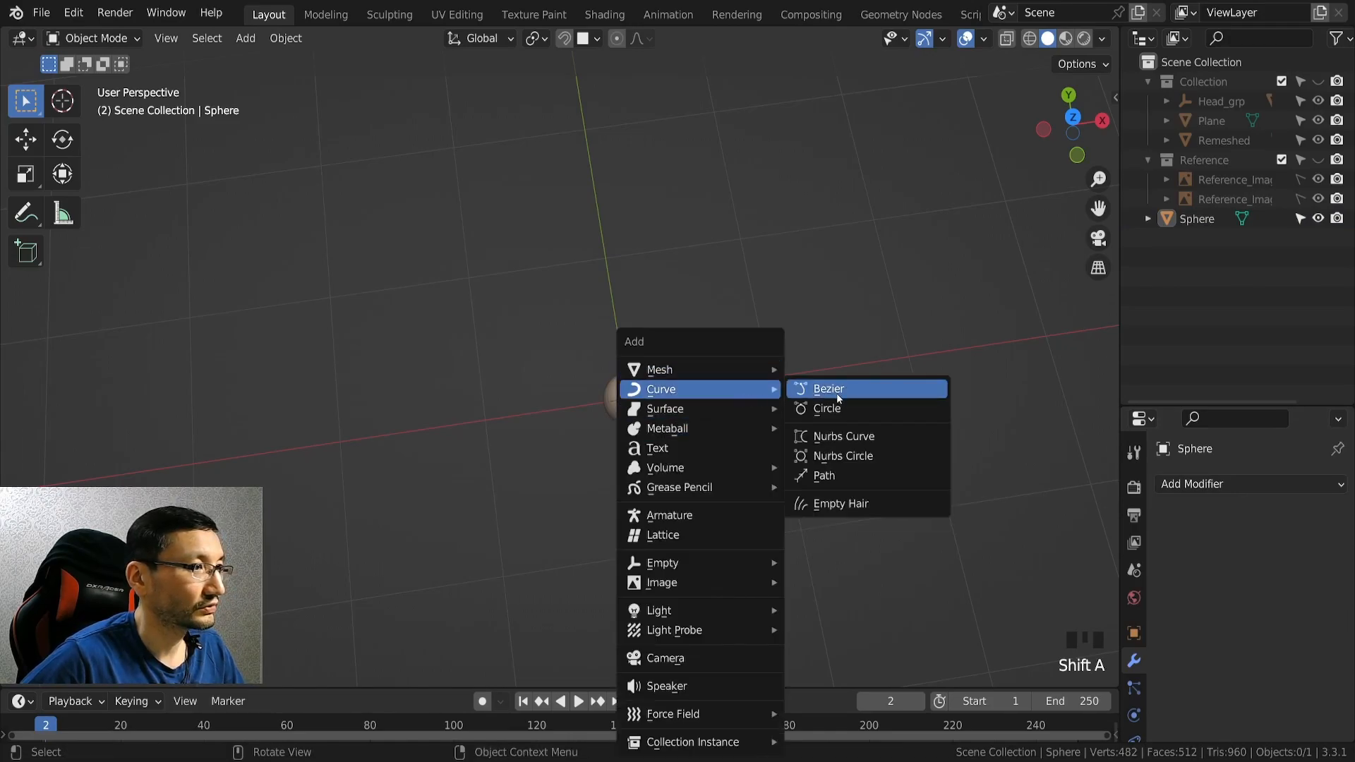
left_click(842, 411)
middle_click_drag(839, 447, 833, 427)
Add an Array modifier to the small sphere.
left_click(628, 399)
left_click(1193, 484)
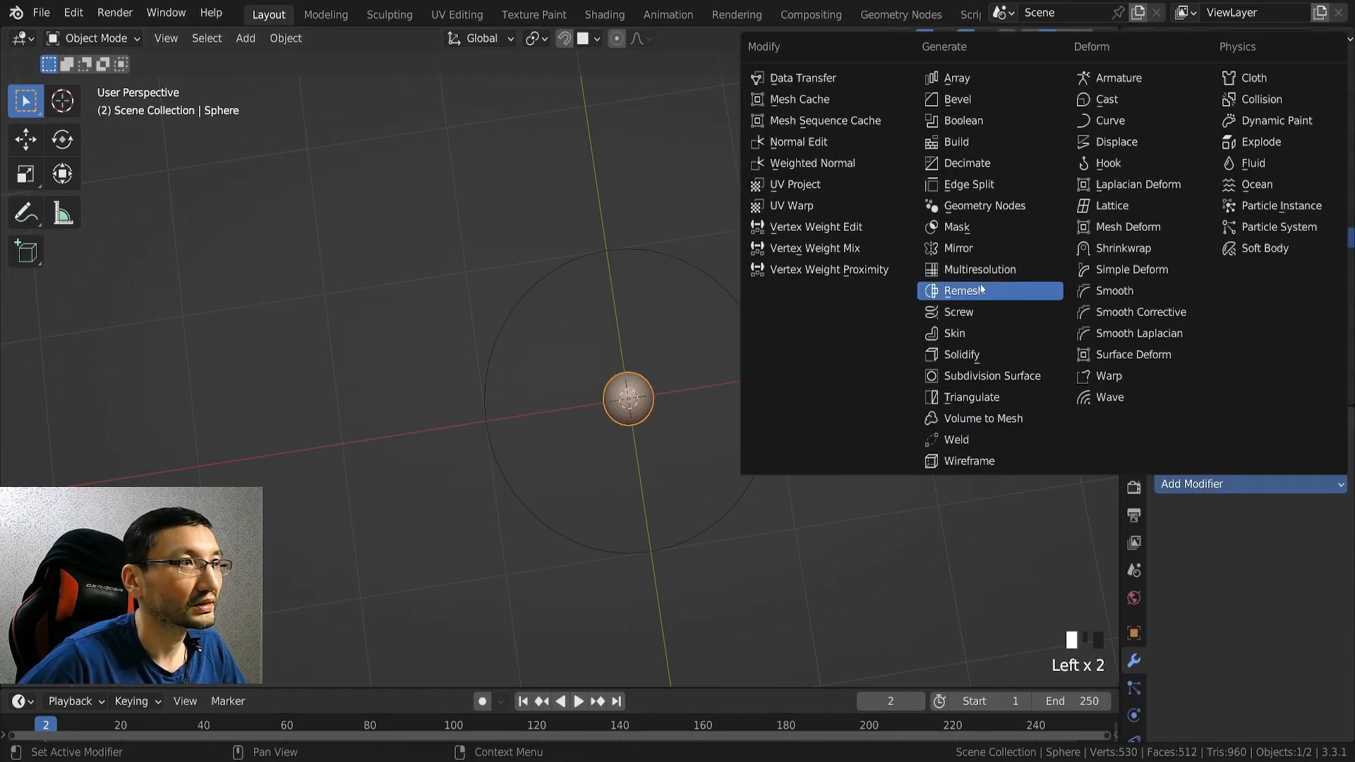
left_click(978, 81)
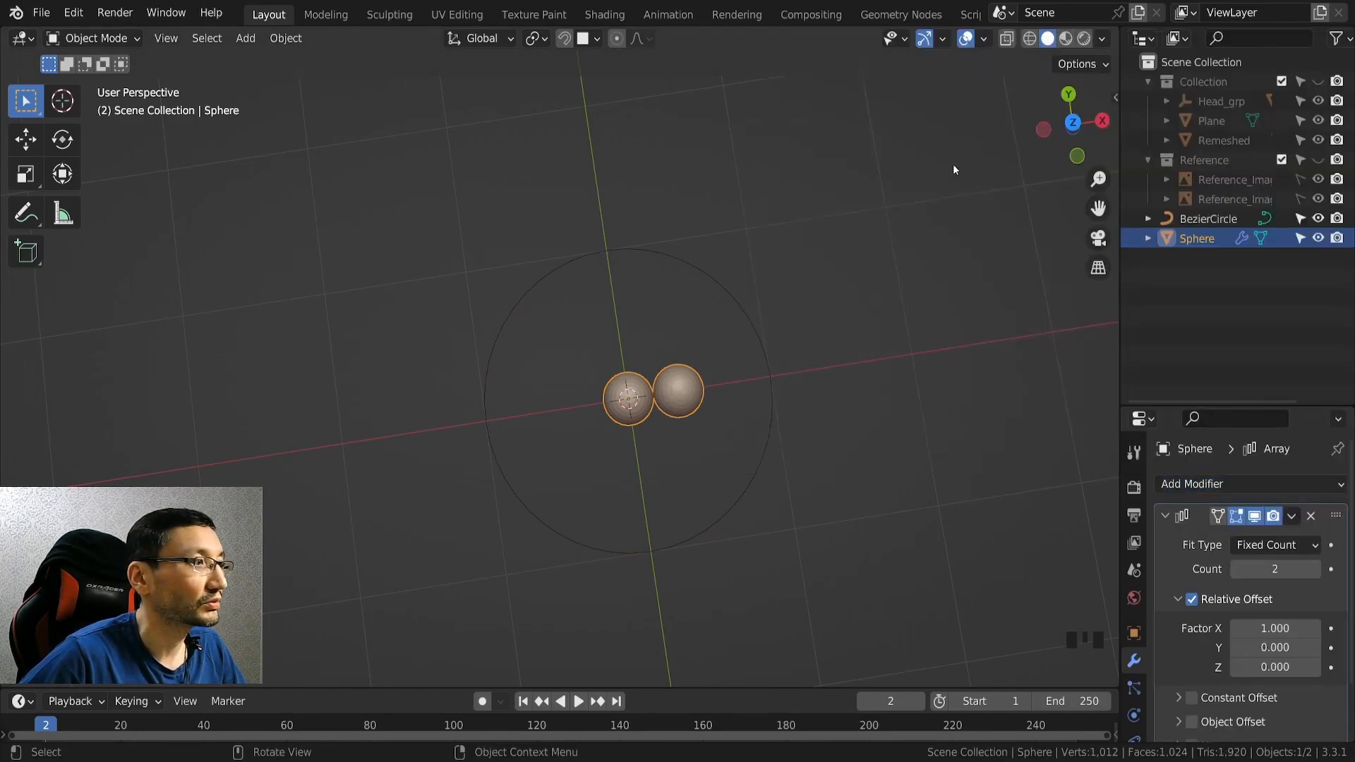
Add a Curve modifier to the sphere and pick the Bezier circle as its curve object.
left_click(1213, 486)
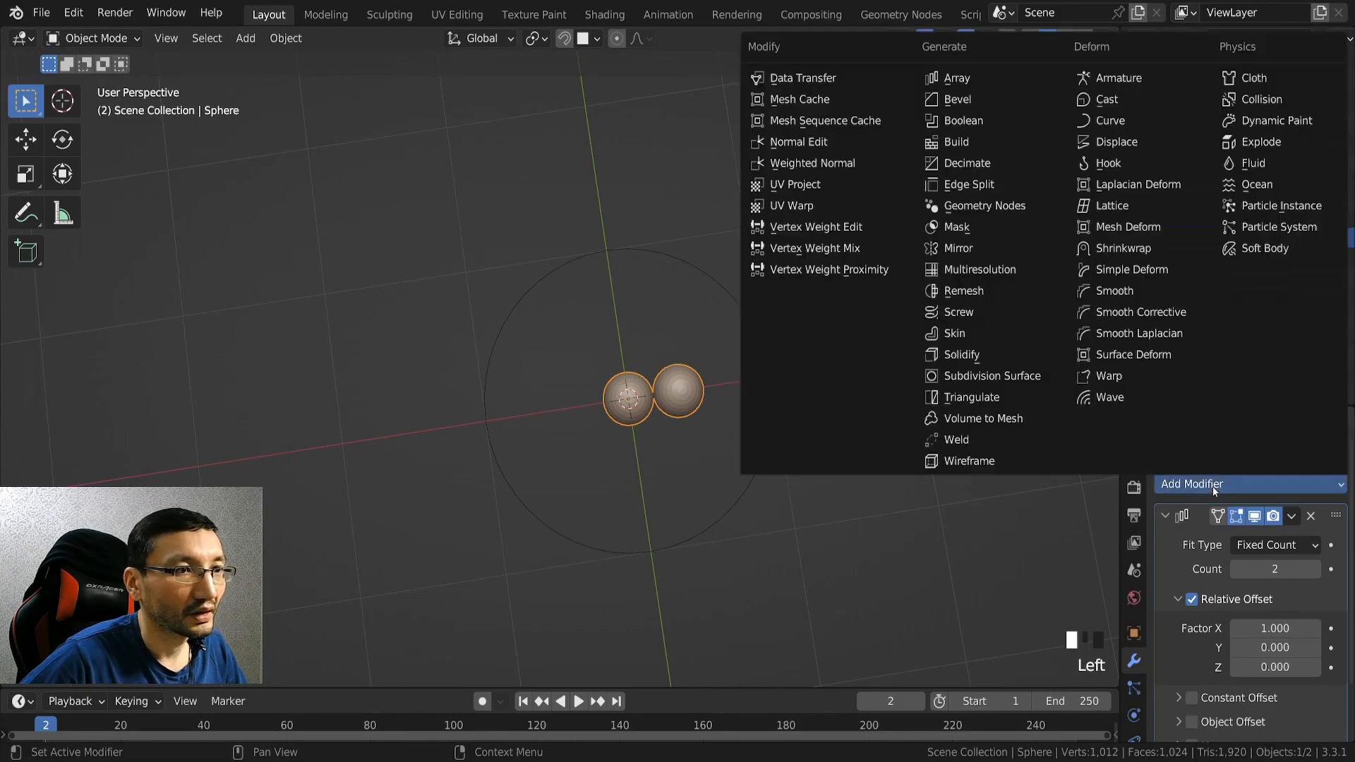
left_click(1112, 121)
scroll(1237, 665, "down", 11)
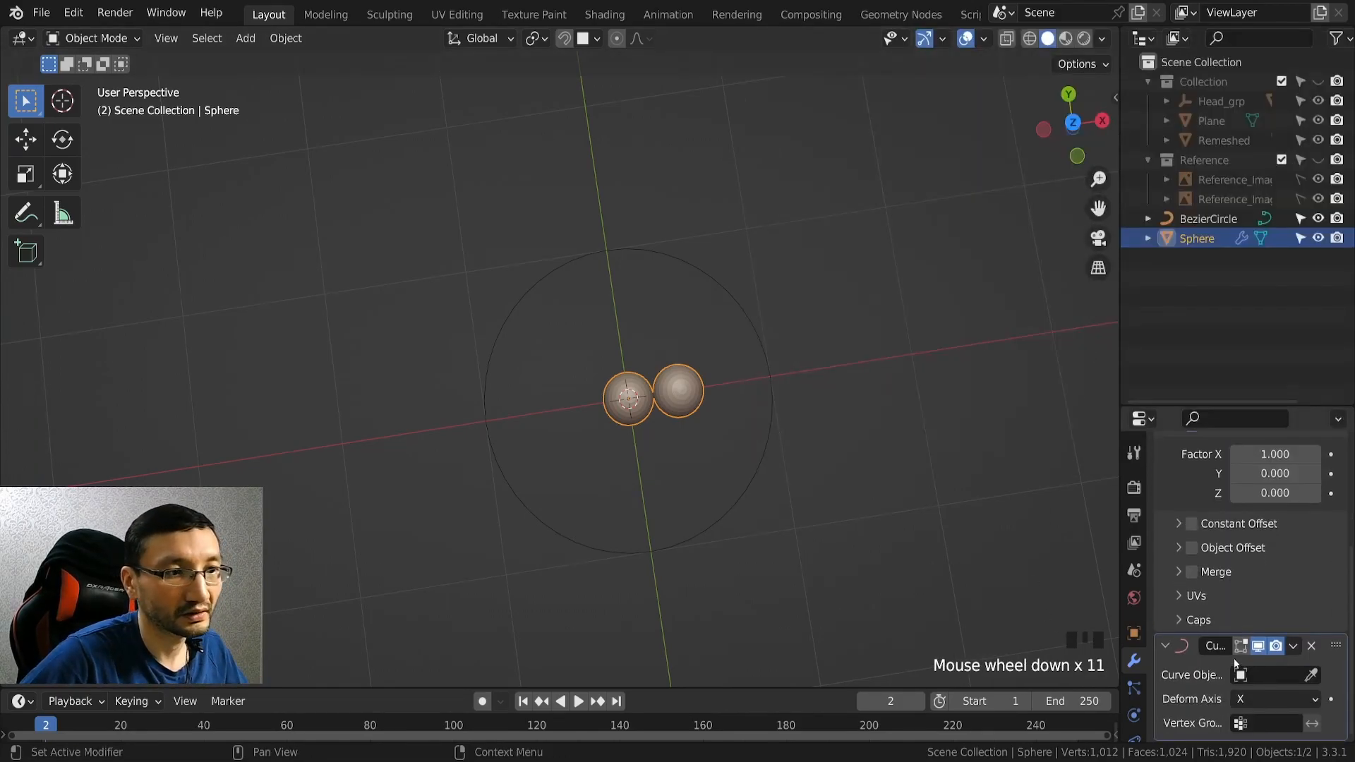
left_click(1312, 675)
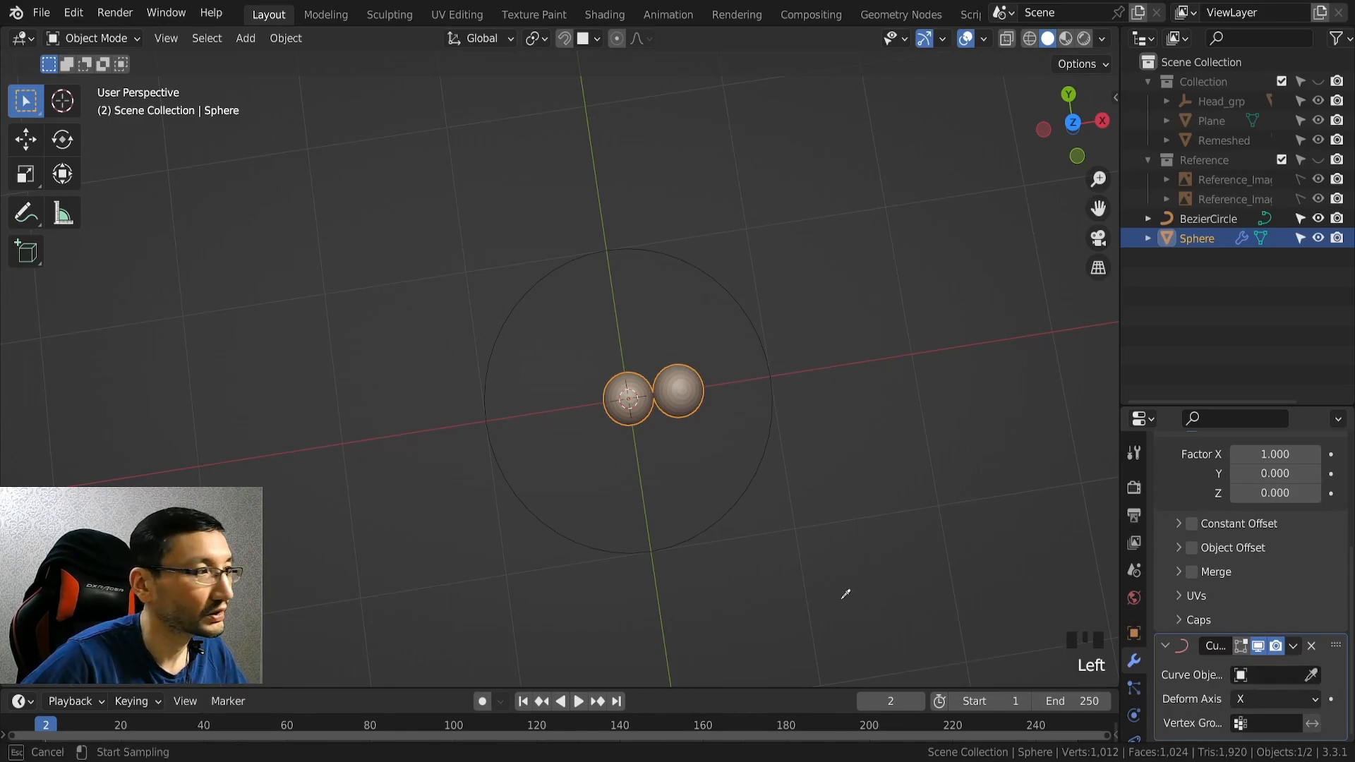
left_click(776, 422)
middle_click_drag(734, 558, 768, 513)
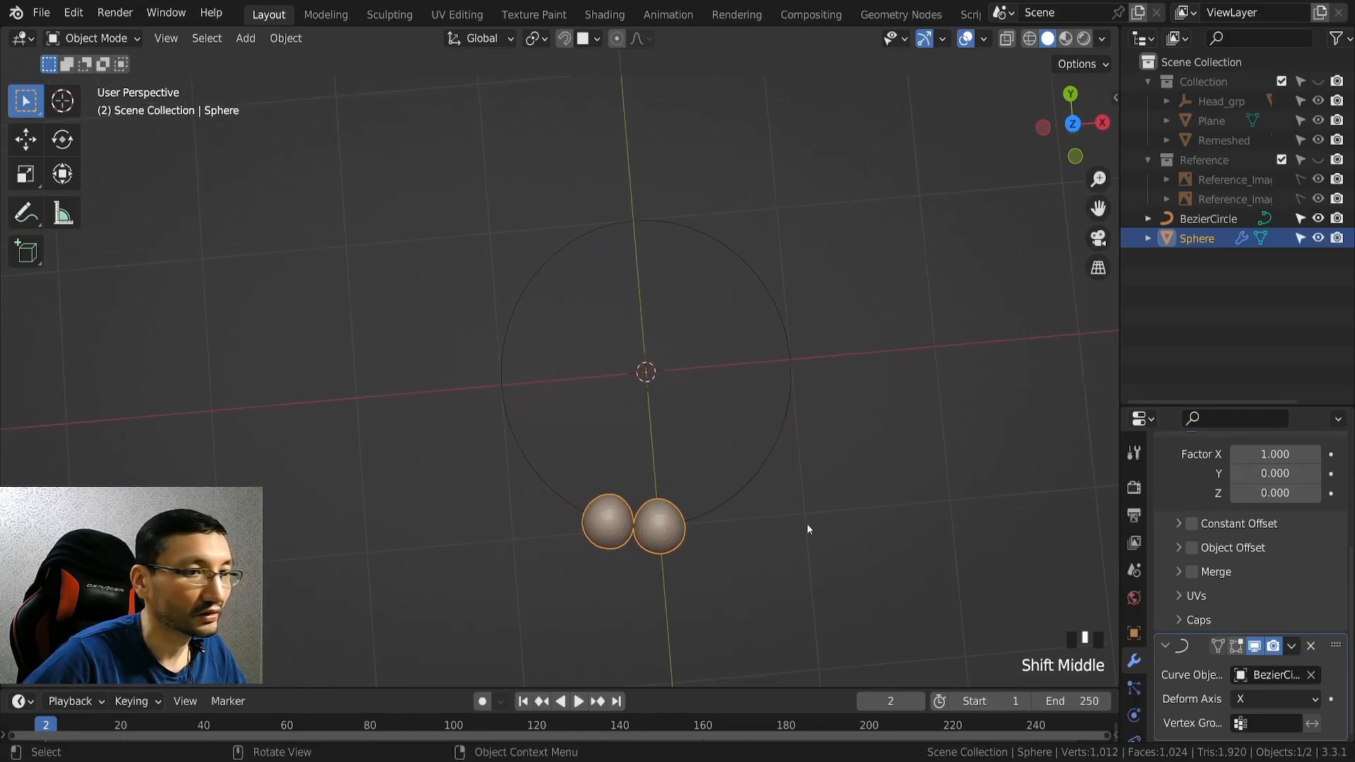
Set the sphere's Array count to 18 so the beads run around the circle.
scroll(1299, 517, "up", 5)
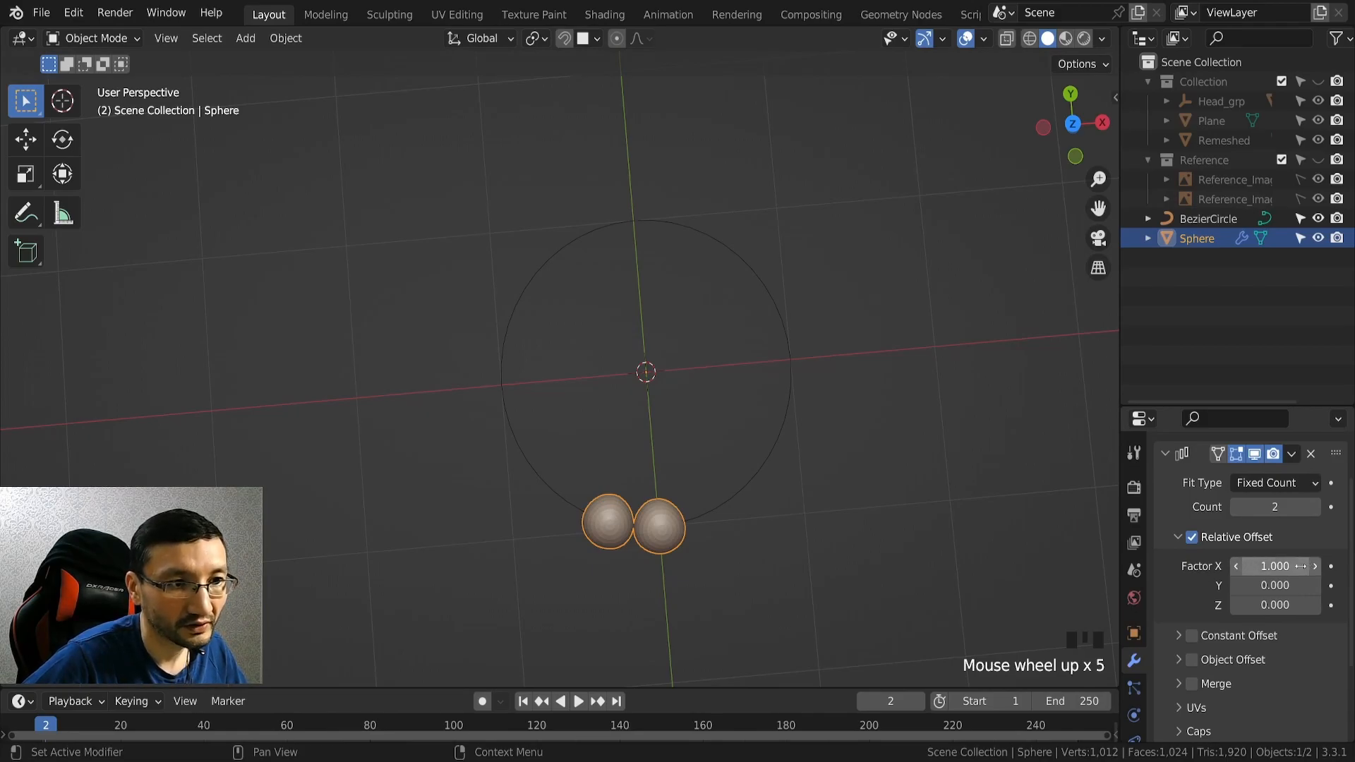
mouse_move(1263, 566)
left_mouse_down()
mouse_move(1319, 567)
mouse_move(1274, 566)
left_mouse_up()
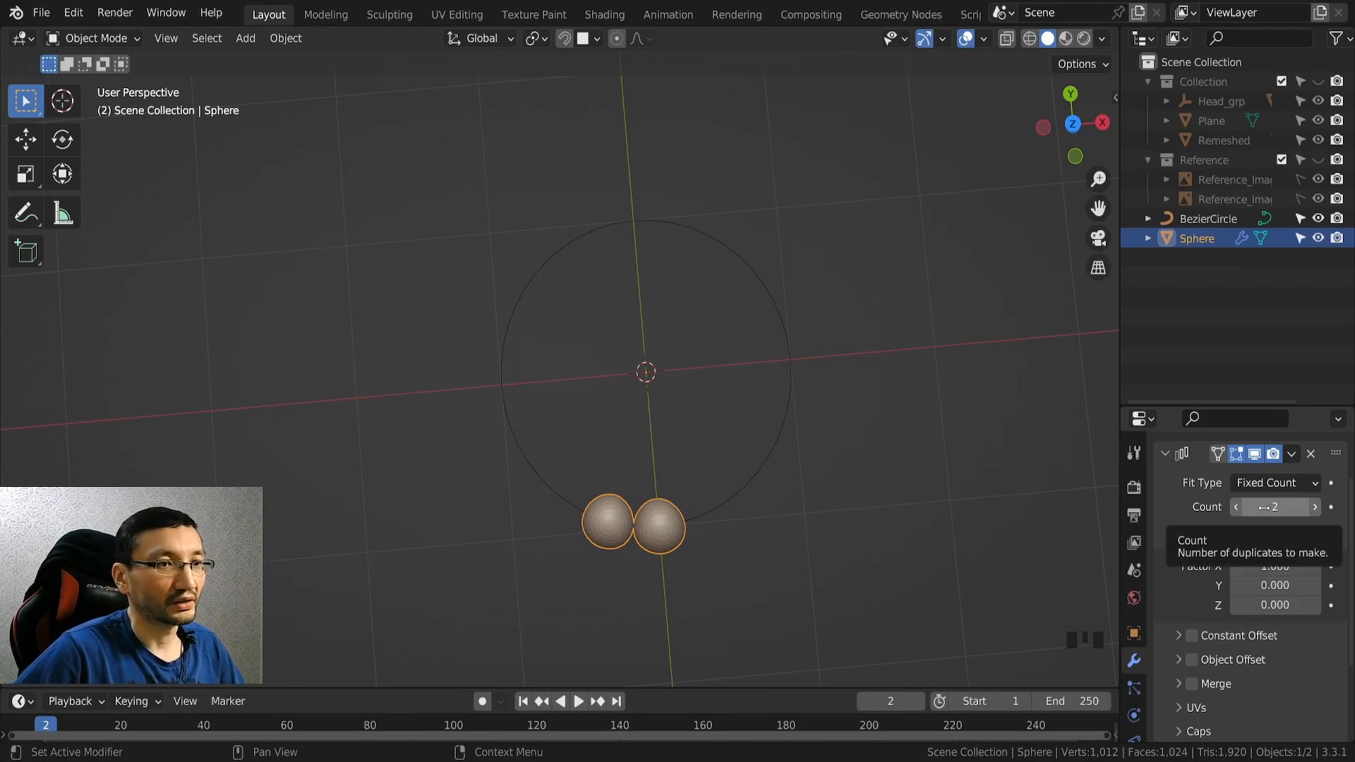
left_click_drag(1264, 508, 1300, 507)
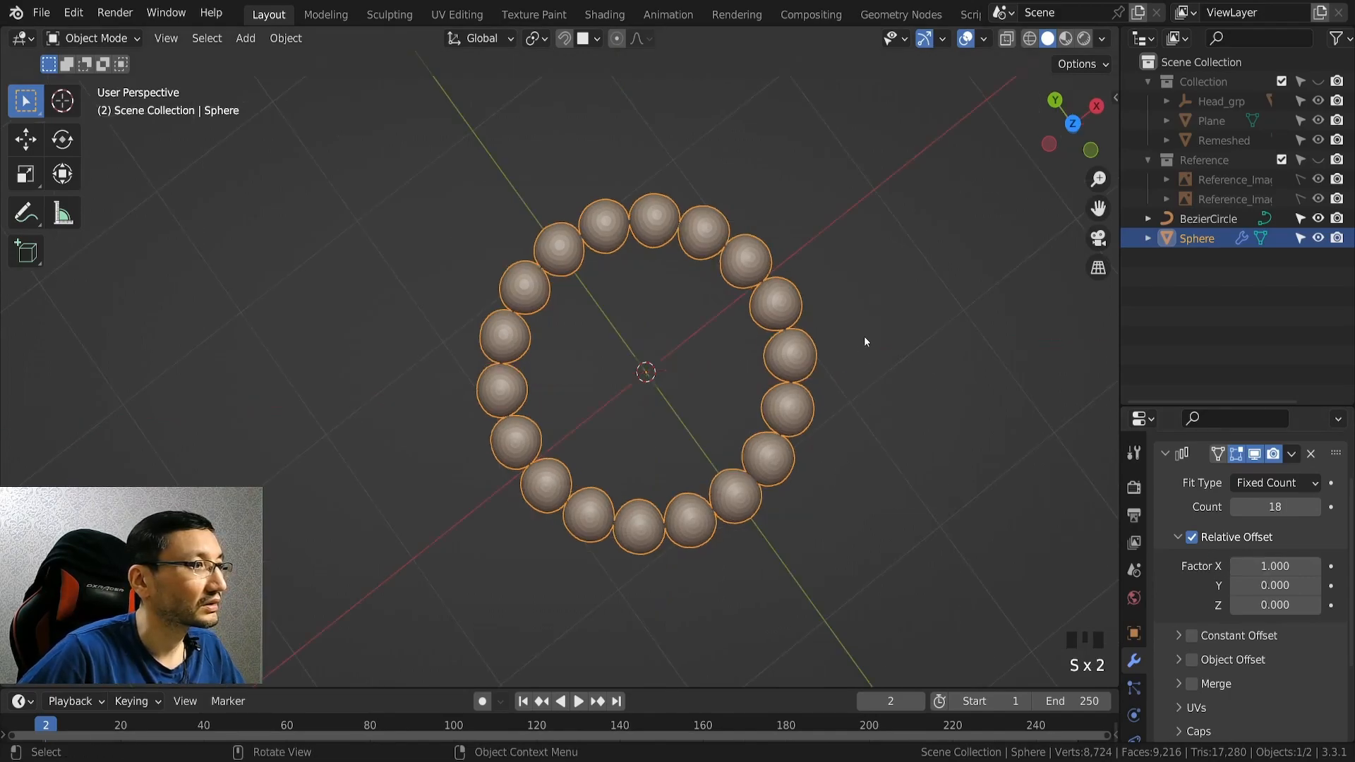
Scale the bead ring and its Bezier circle down together to about 0.38.
left_click(690, 538, "shift")
middle_click_drag(776, 480, 863, 409)
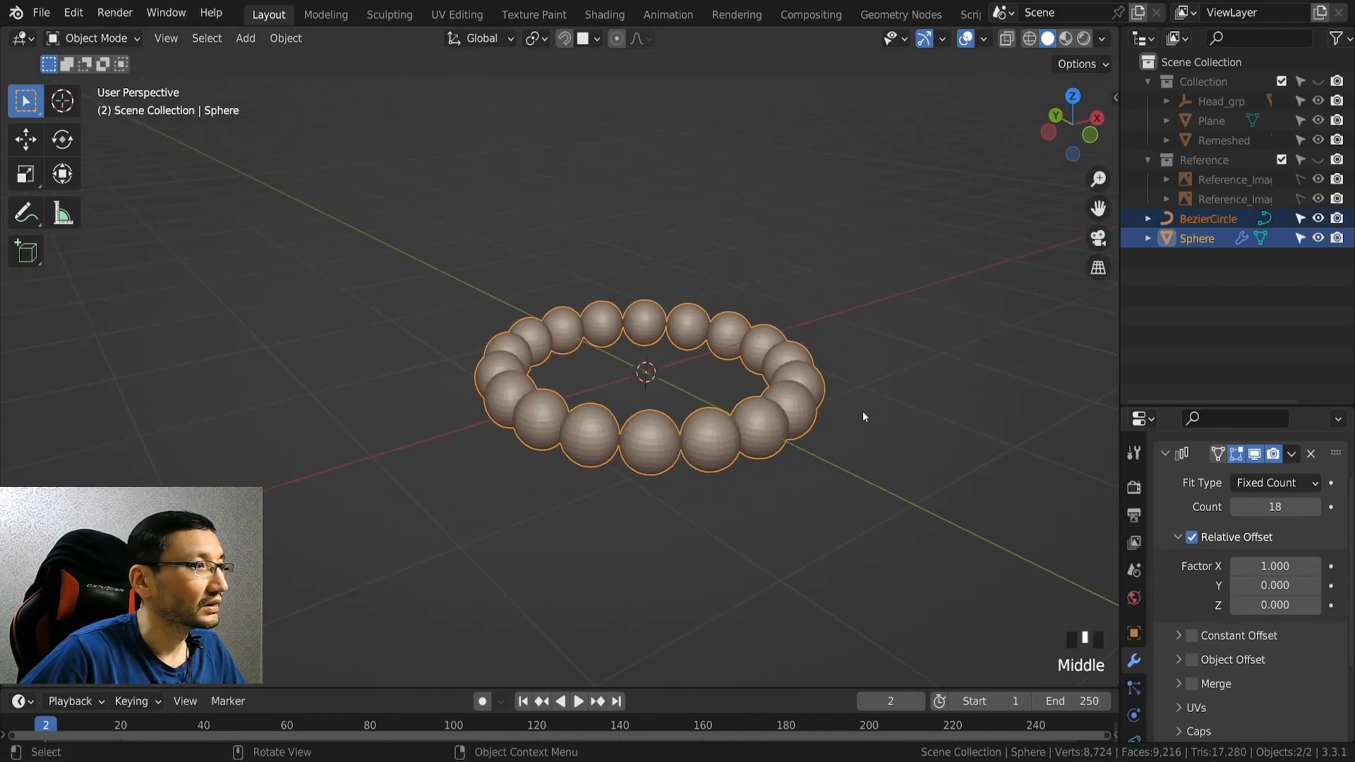
key("s")
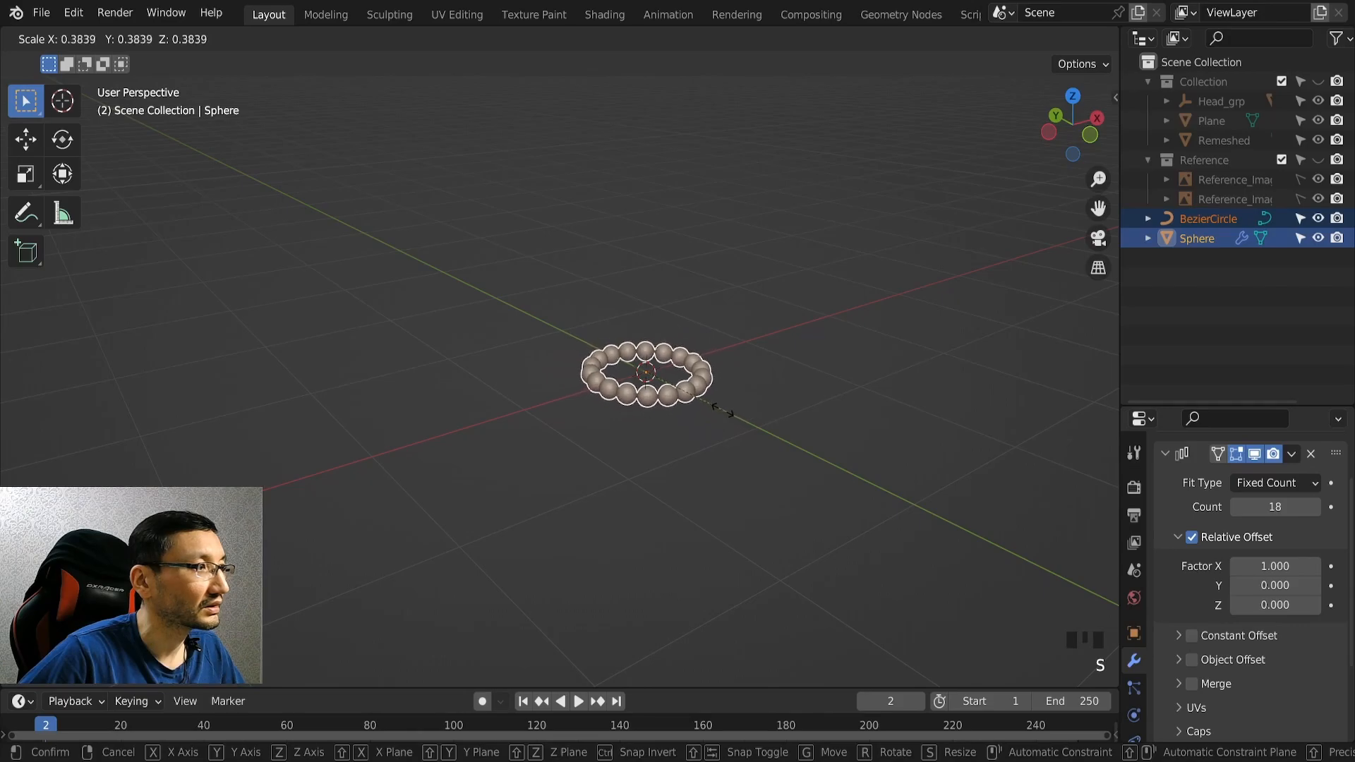
left_click(722, 409)
middle_click_drag(706, 409, 730, 458)
middle_click_drag(700, 353, 688, 295, "ctrl")
middle_click_drag(688, 295, 597, 182, "shift")
middle_click_drag(775, 405, 784, 438, "ctrl")
Edit the Bezier circle and move one of its control points upward to bend the bead ring.
left_click(1204, 218)
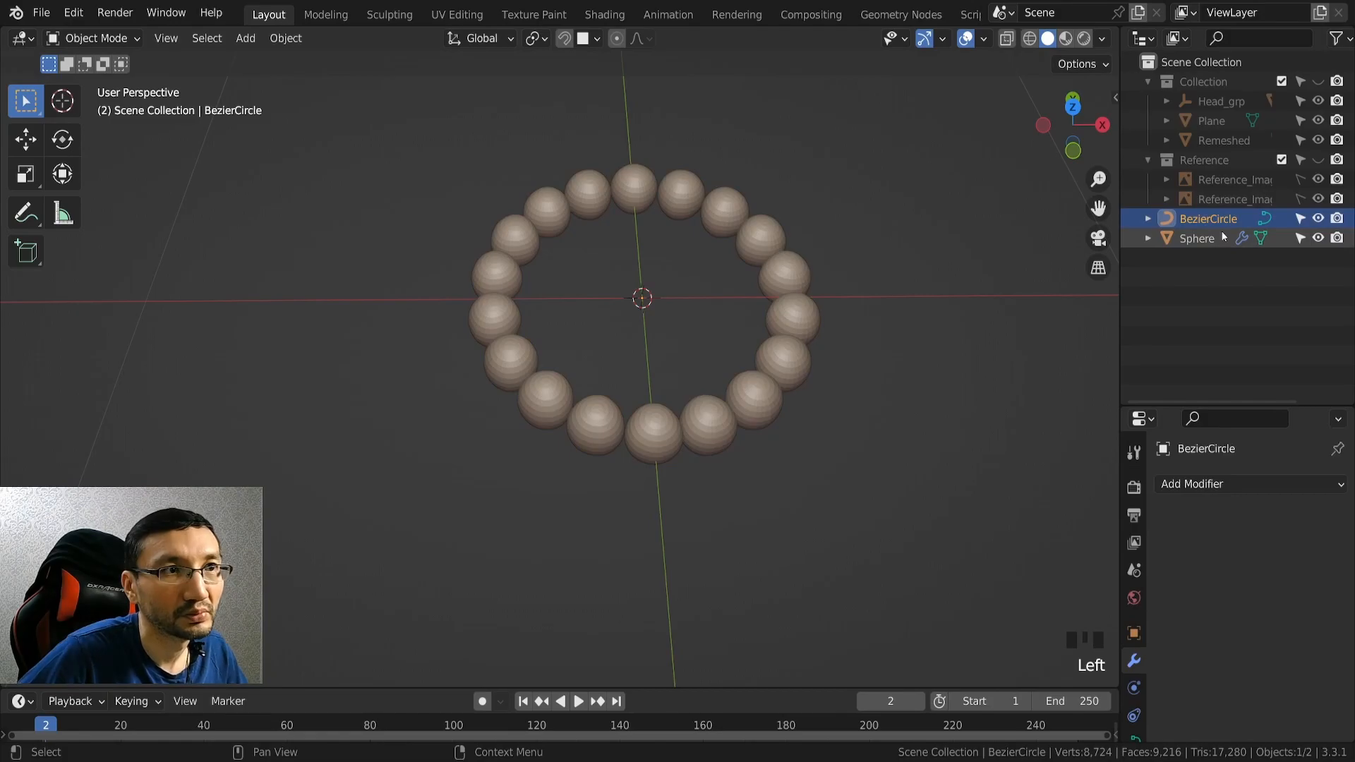
key("Tab")
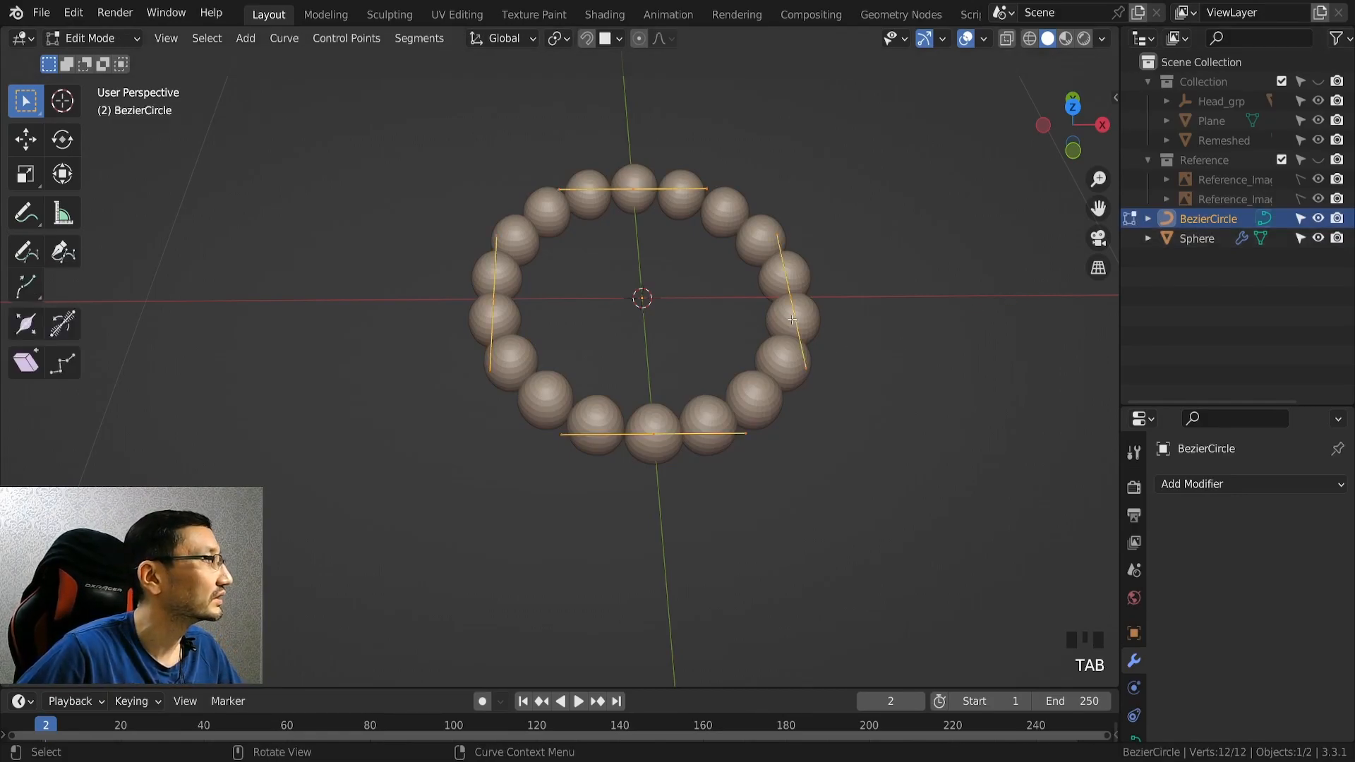
middle_click_drag(837, 360, 904, 343)
left_click(831, 374)
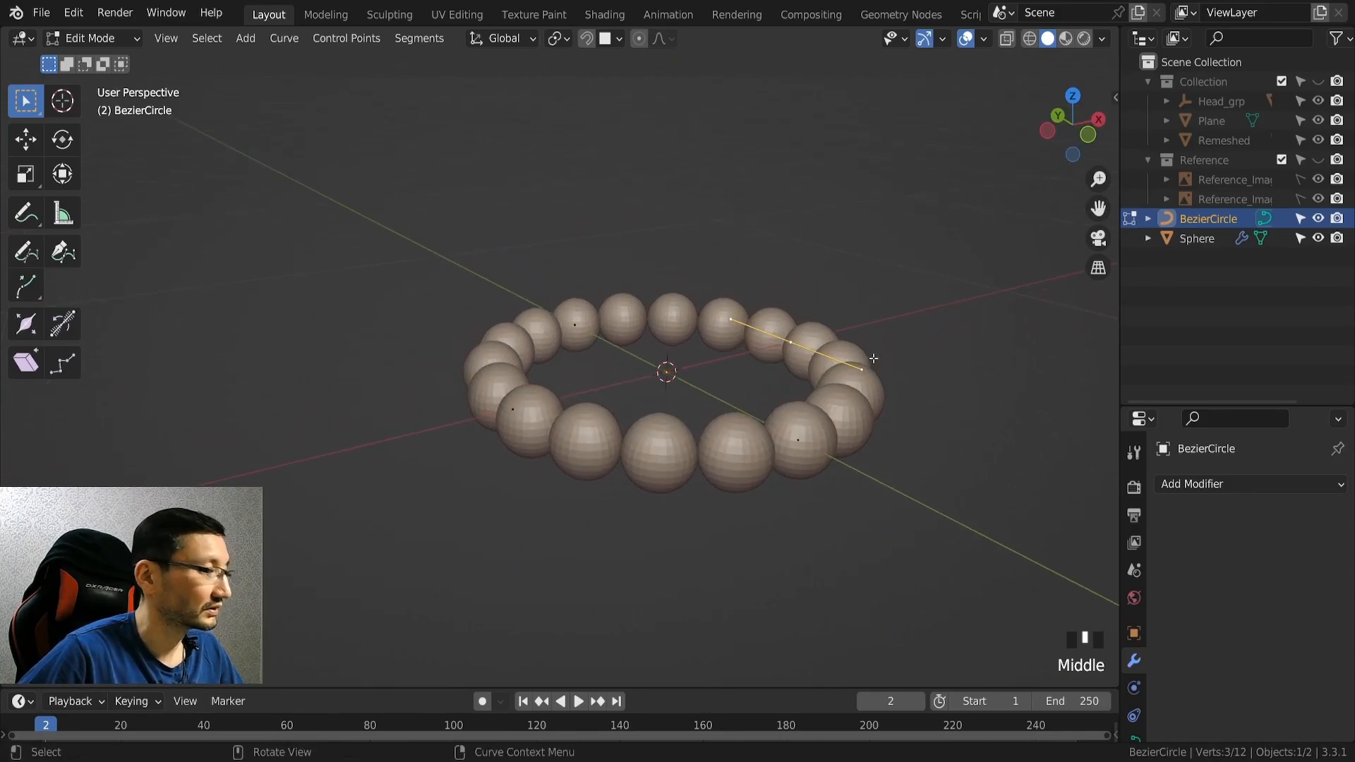
key("g")
left_click(891, 233)
Reposition the raised control point of the Bezier circle, rotate its handles, and return to Object Mode.
middle_click_drag(953, 304, 835, 259)
mouse_move(772, 213)
left_mouse_down()
mouse_move(831, 135)
mouse_move(773, 219)
left_mouse_up()
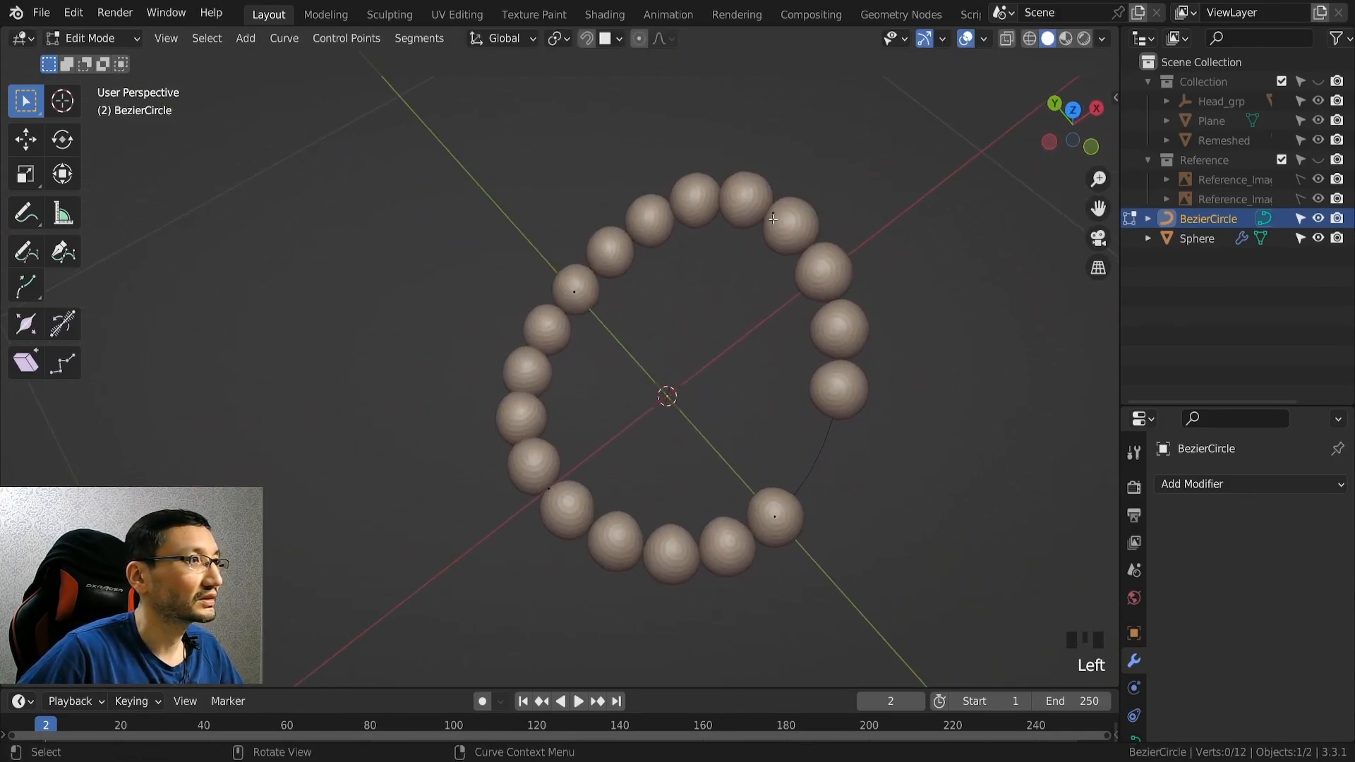
middle_click_drag(855, 280, 775, 217)
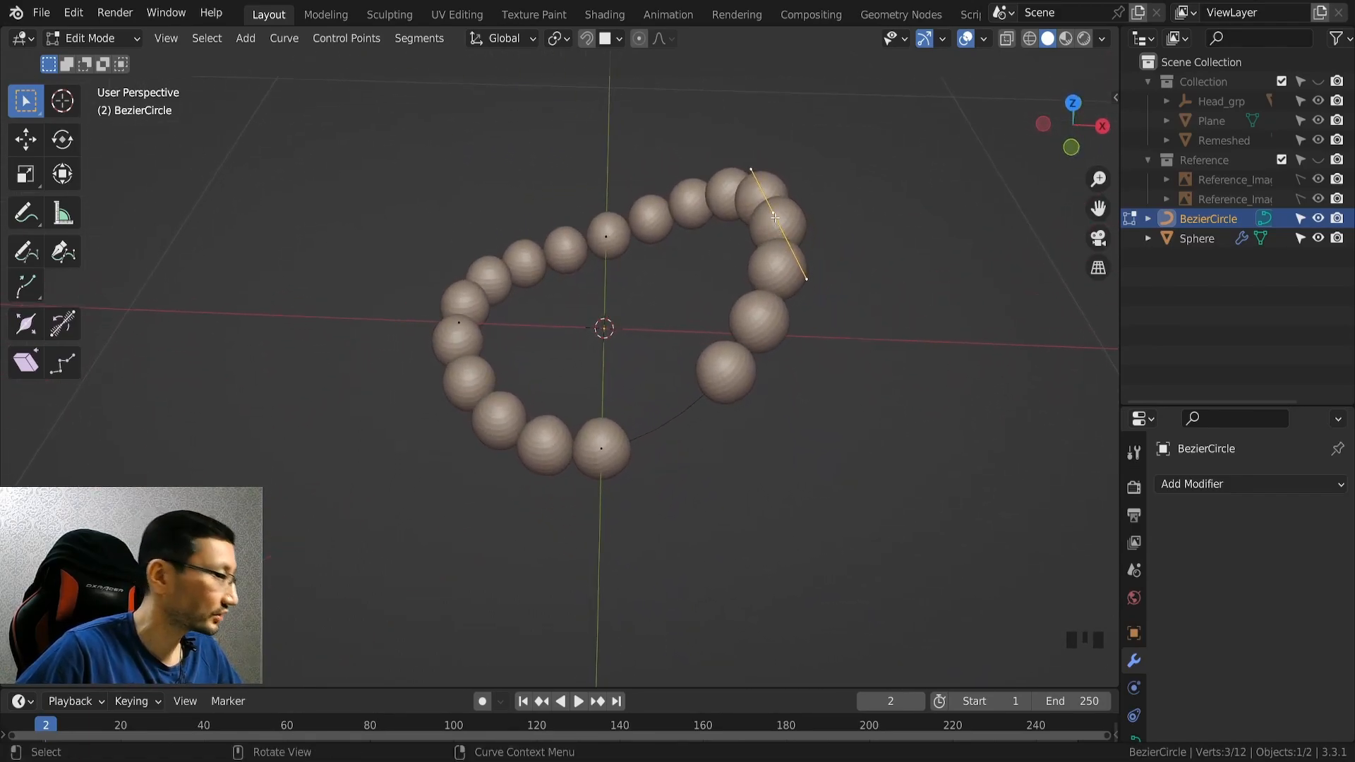
key("g")
left_click(756, 187)
middle_click_drag(822, 259, 826, 389)
key("r")
left_click(887, 274)
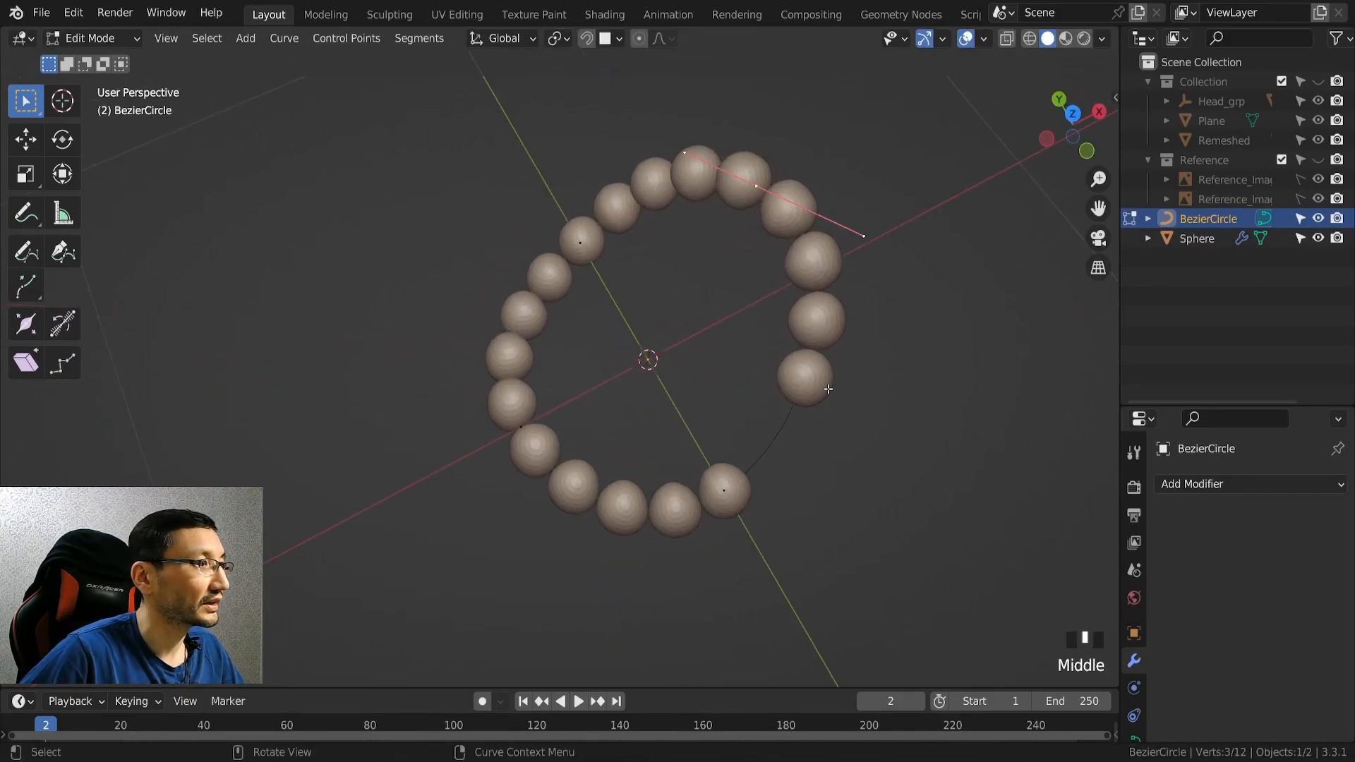
key("Tab")
Set the sphere's Array count to 19 and the relative offset Factor X to 1.030 to close the bead ring.
left_click(823, 378)
middle_click_drag(937, 387, 882, 317)
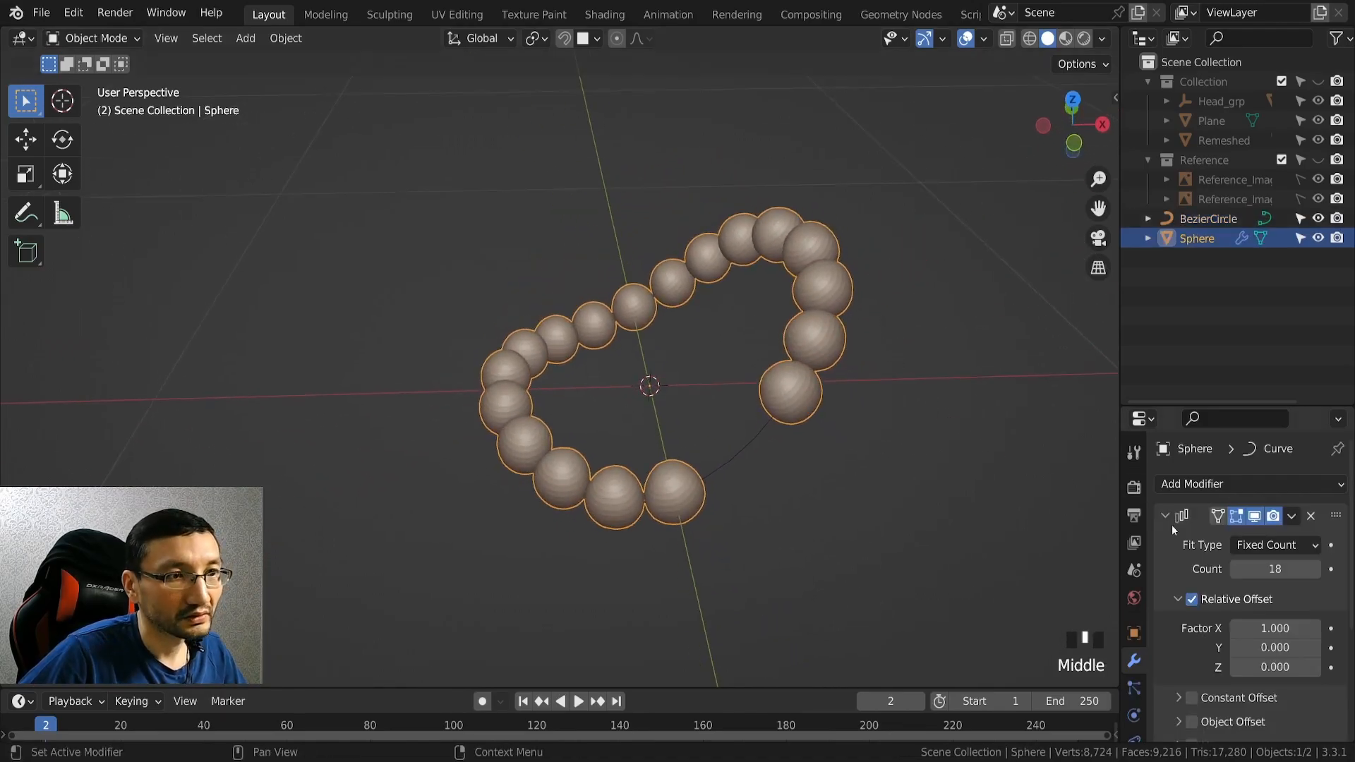
left_click(1316, 569)
left_click(1316, 569)
middle_click_drag(875, 459, 1099, 503)
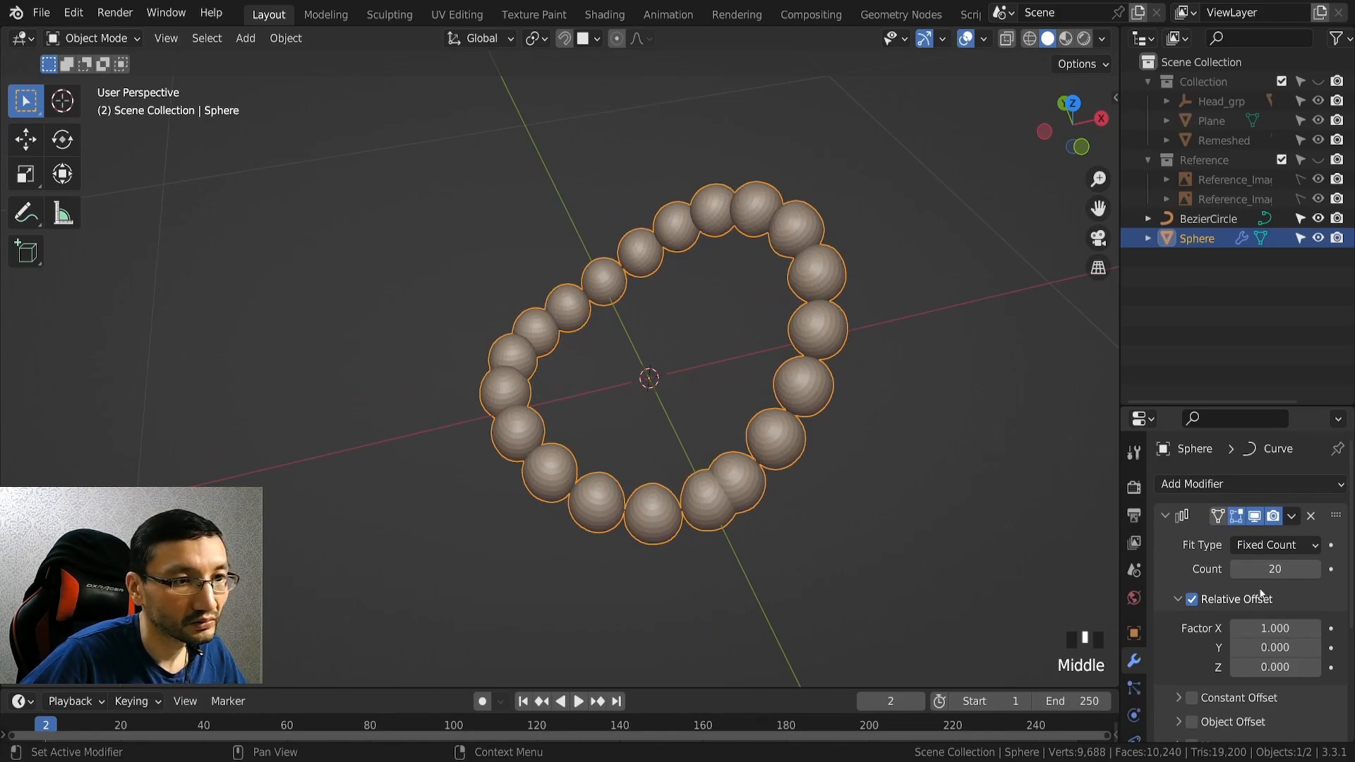
left_click(1236, 568)
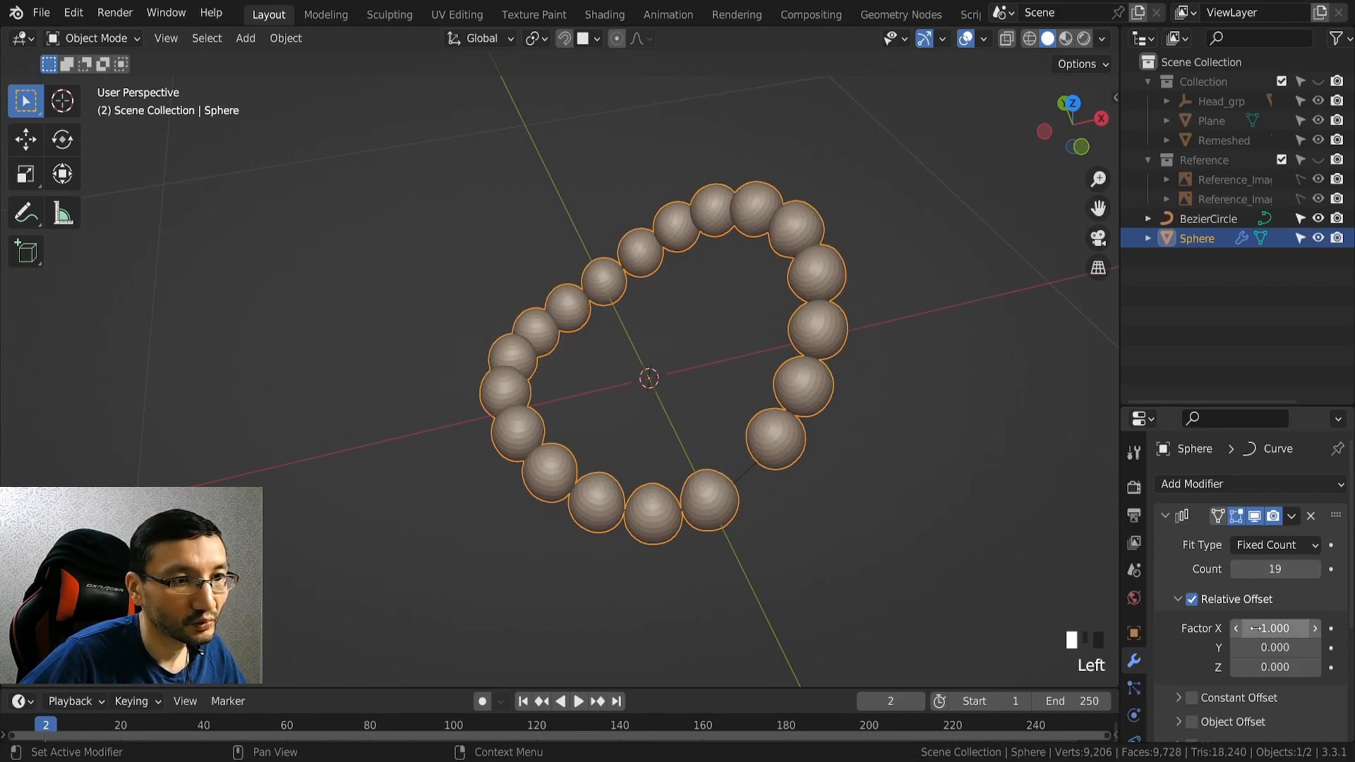
left_click_drag(1276, 628, 1297, 629, "shift")
middle_click_drag(777, 389, 798, 378)
middle_click_drag(798, 318, 798, 423, "ctrl")
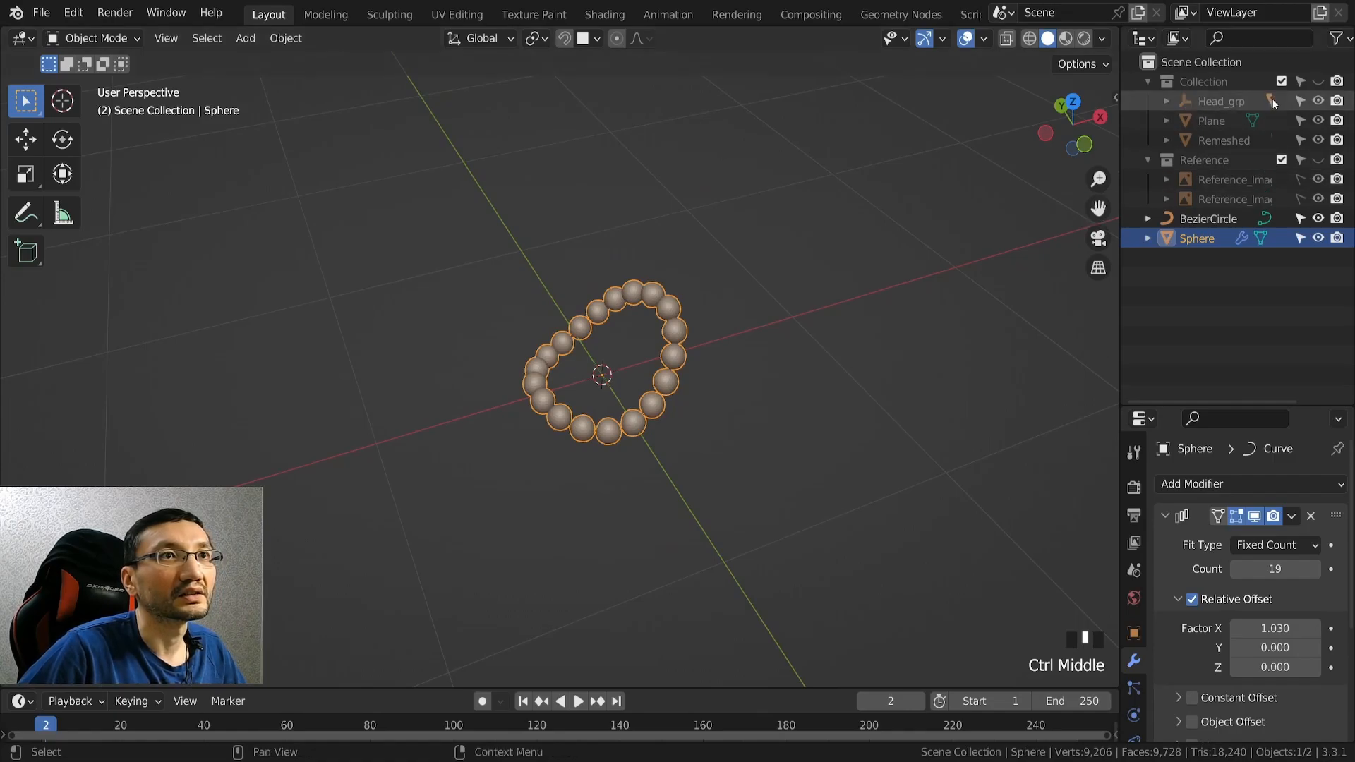
Unhide the character collection and scale the bead ring and its Bezier circle down to bracelet size.
left_click(1318, 82)
middle_click_drag(765, 351, 863, 277)
left_click_drag(863, 278, 781, 393)
middle_click_drag(781, 392, 875, 376)
key("s")
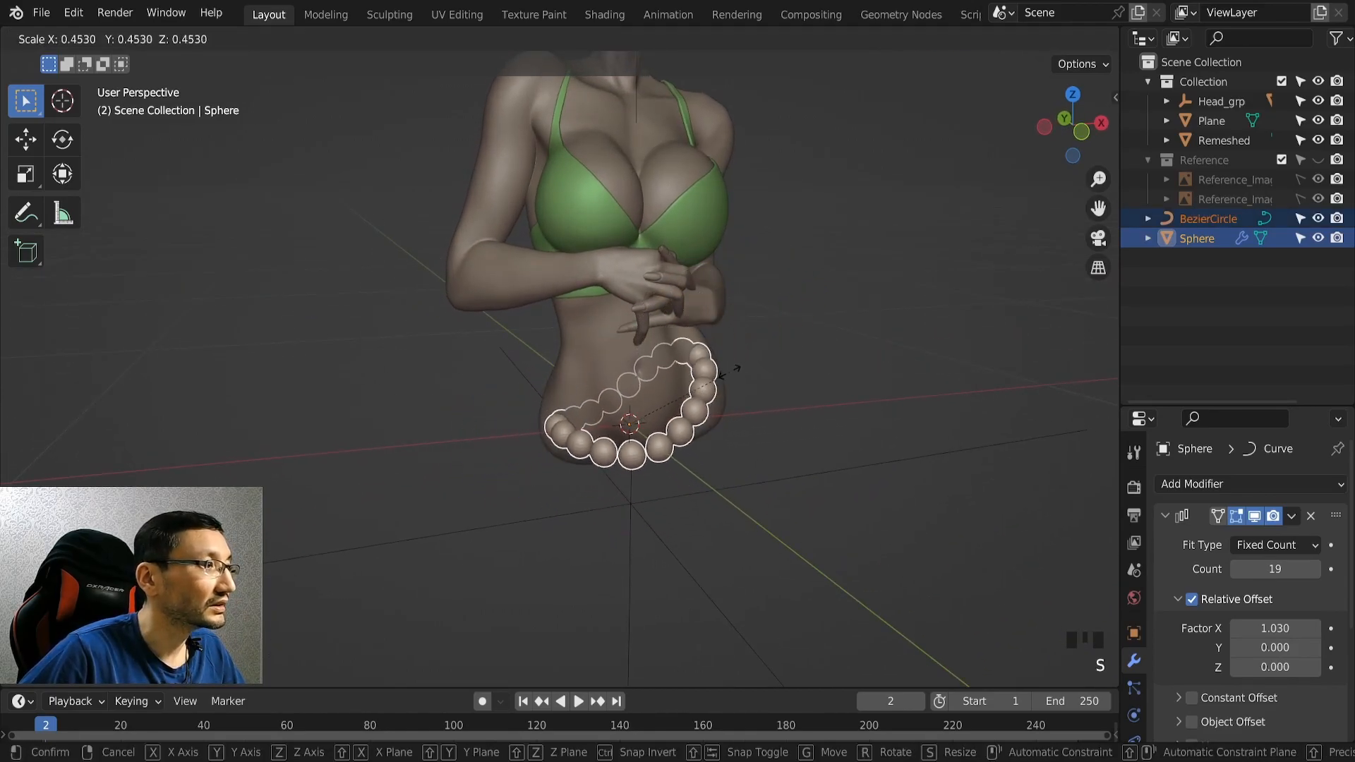
left_click(654, 408)
key("s")
middle_click_drag(688, 420, 738, 385)
Move the bracelet and its curve along Y out of the body and raise them along Z to the hands.
left_click(812, 431)
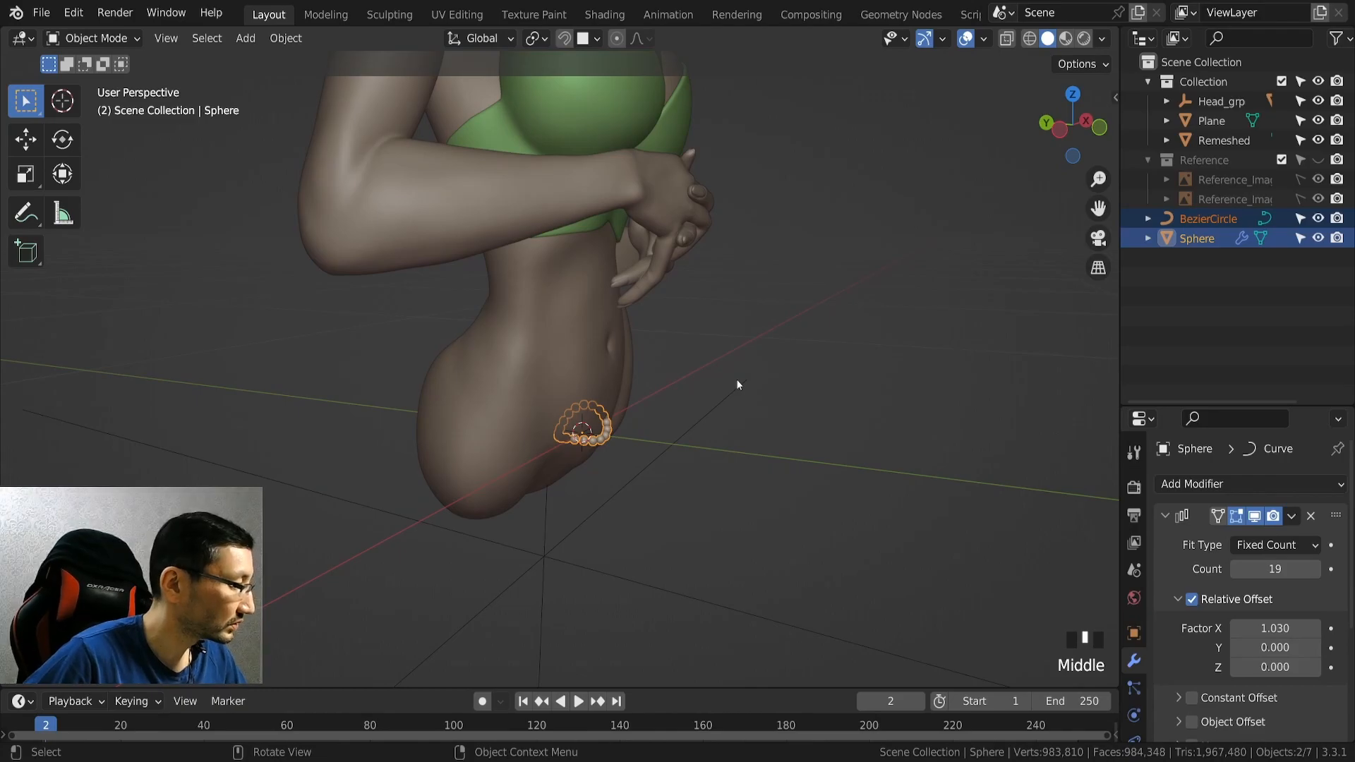
key("g")
key("y")
middle_click_drag(823, 384, 639, 382)
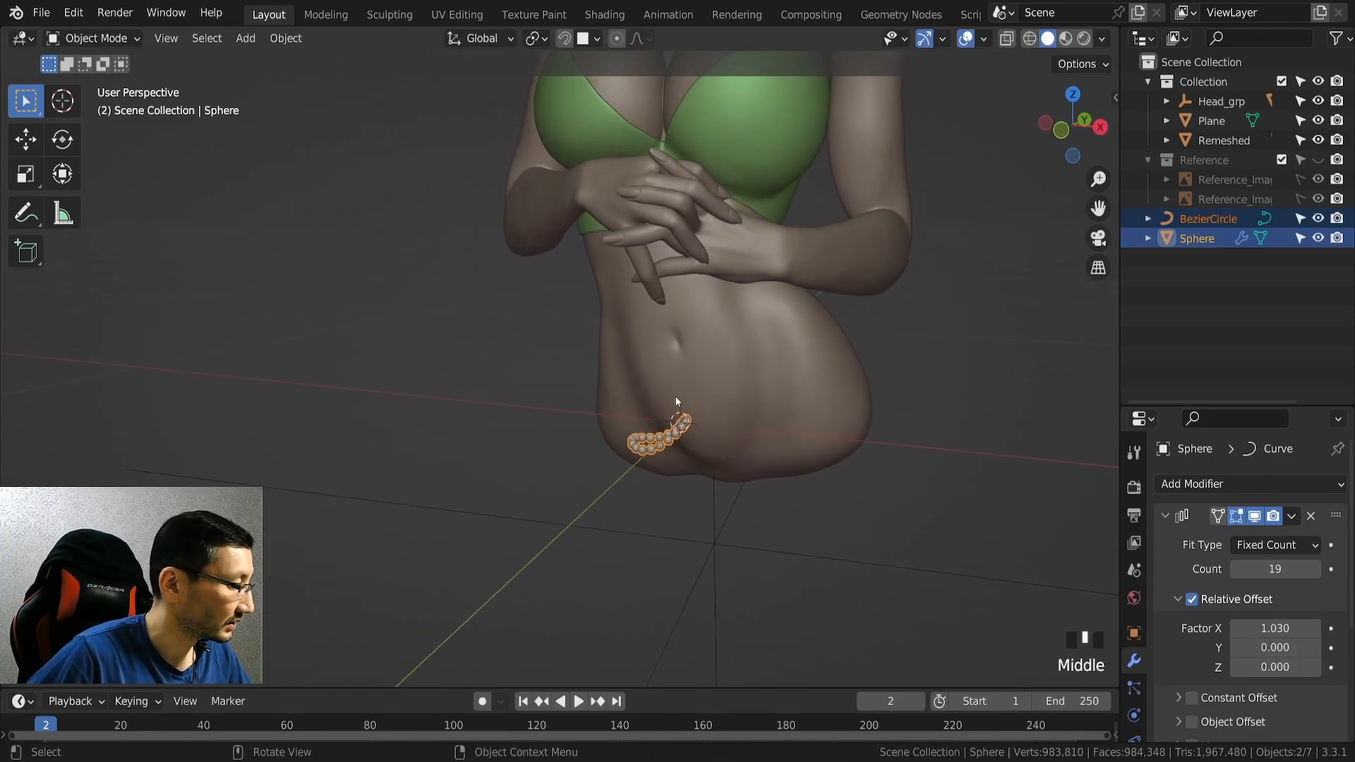
key("g")
key("z")
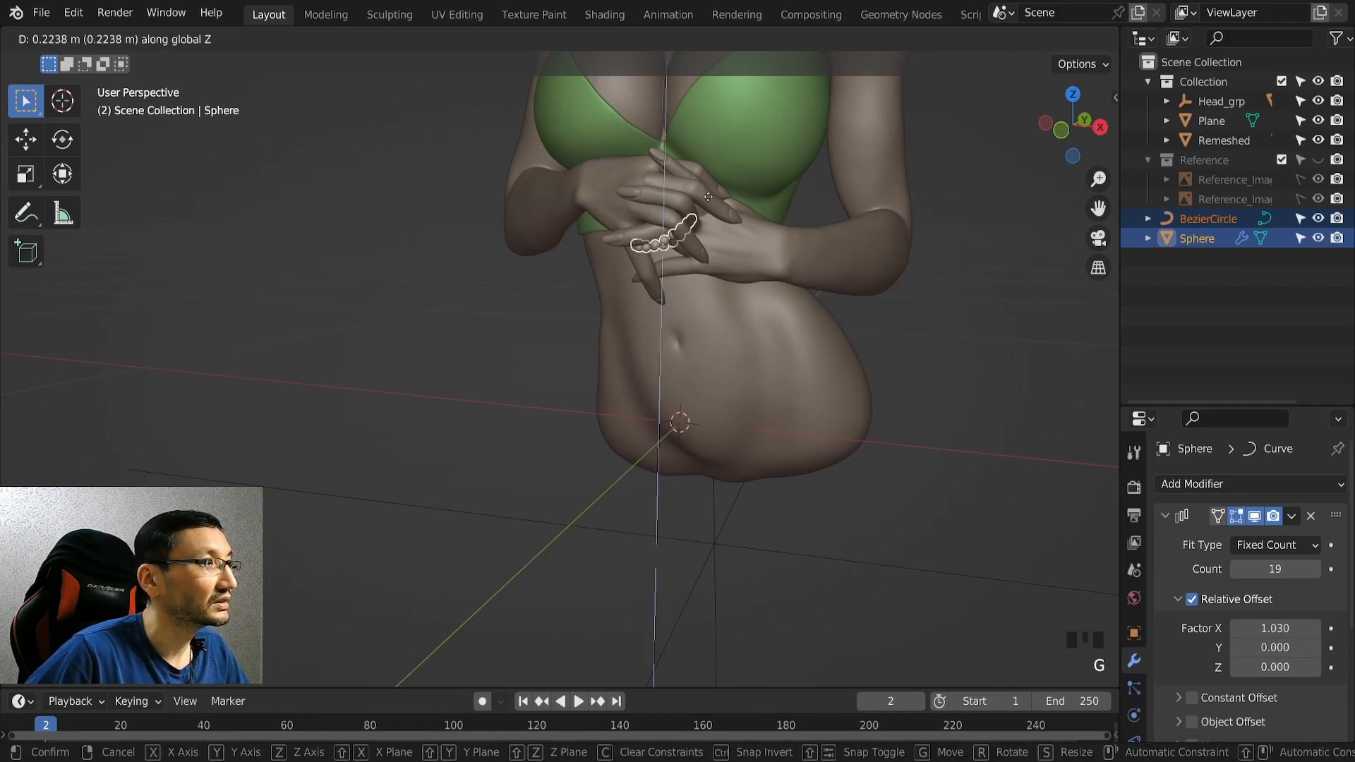
left_click(710, 189)
Rotate the bracelet and its curve around the global Y axis to stand them upright.
middle_click_drag(730, 223, 757, 281)
key("r")
key("y")
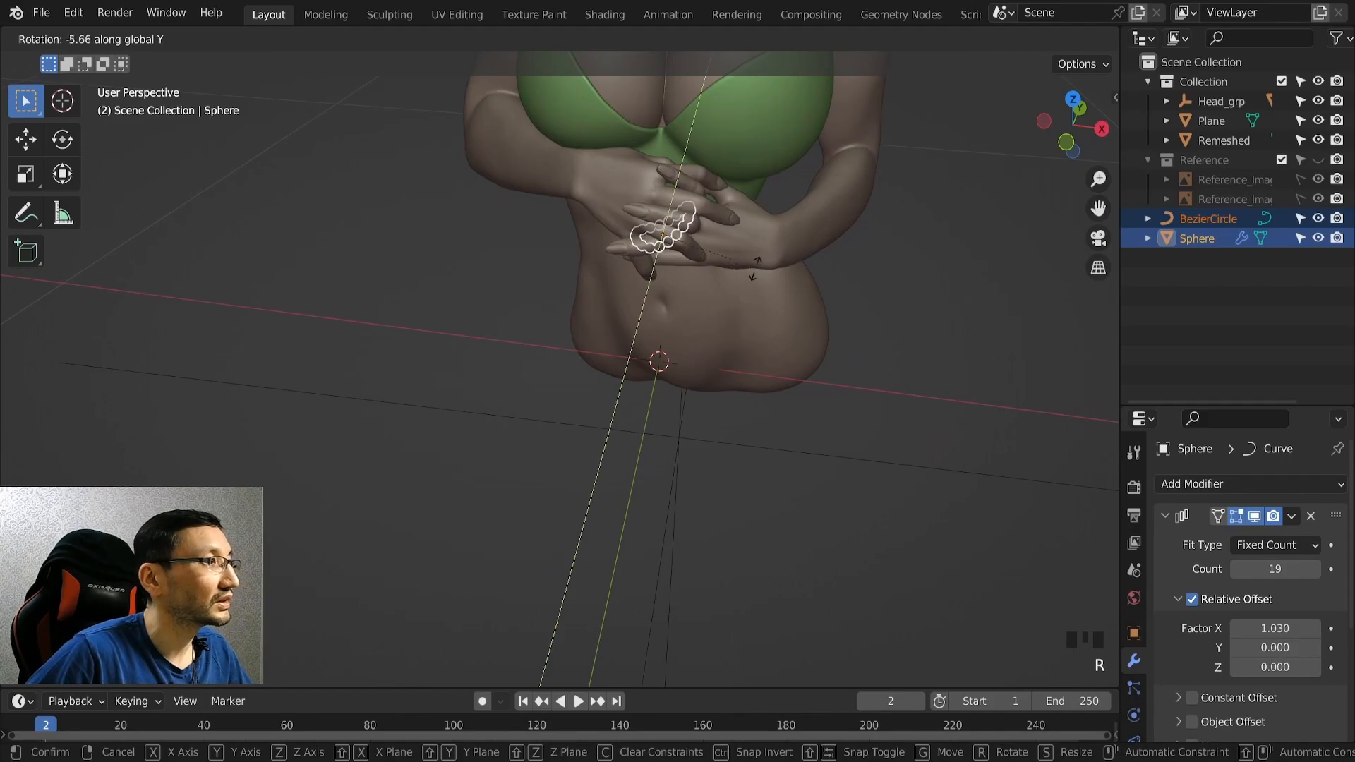
left_click(706, 206)
Move the bracelet and its curve along the X axis toward the character's wrist.
middle_click_drag(706, 206, 764, 236)
key("g")
key("x")
left_click(884, 262)
middle_click_drag(910, 285, 704, 313)
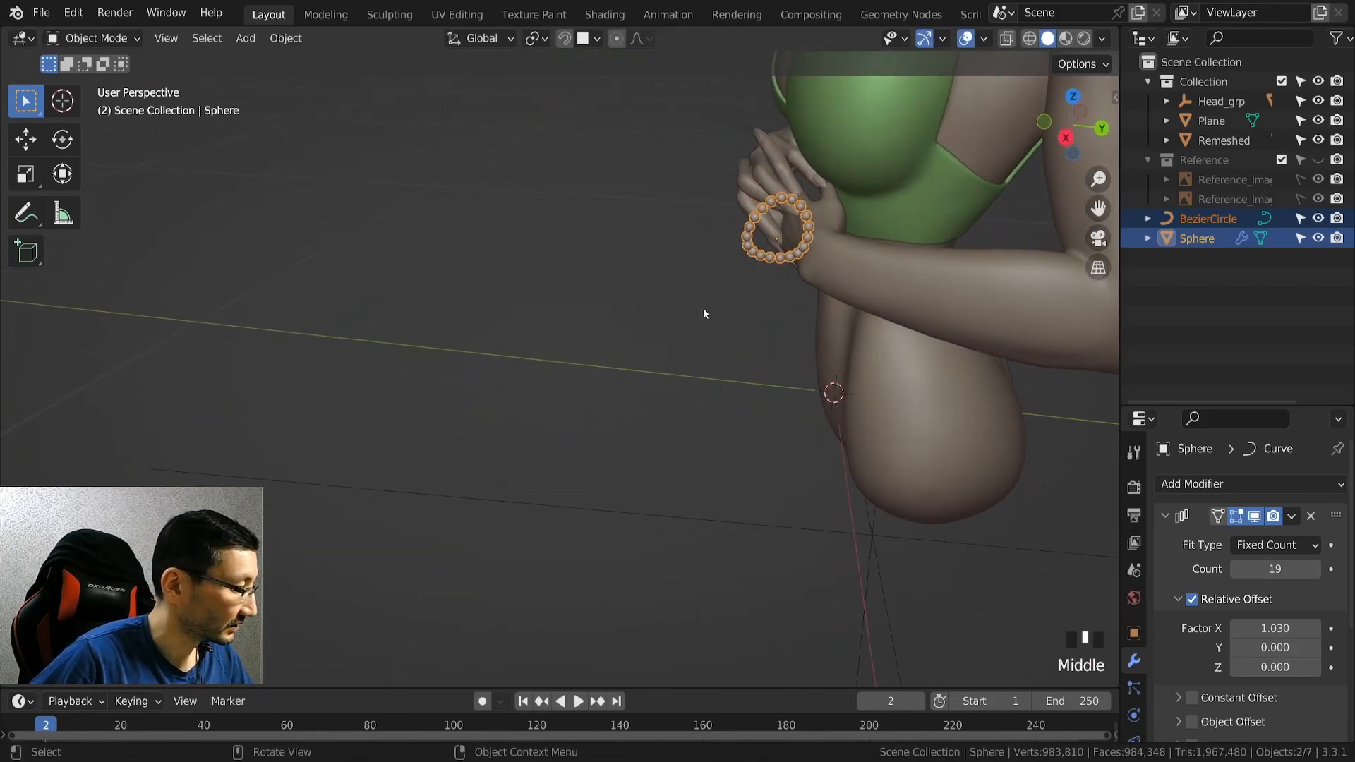
Move the bracelet and its curve along the Y axis and along the Z axis onto the character's wrist.
key("g")
key("y")
left_click(747, 324)
middle_click_drag(747, 324, 816, 214)
key("g")
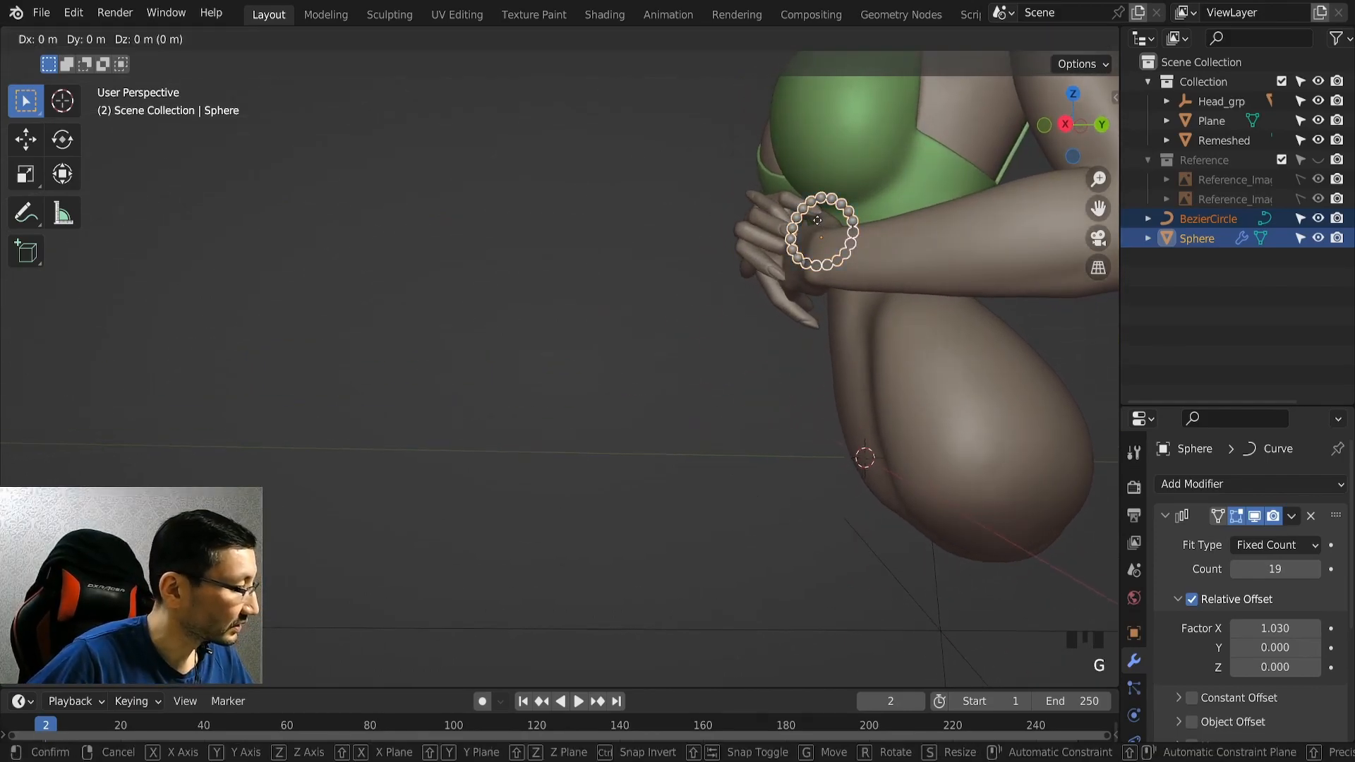
key("z")
left_click(819, 248)
Scale the bracelet and its curve to the wrist's thickness and lower them slightly along the Z axis.
middle_click_drag(819, 248, 1019, 375)
key("s")
left_click(946, 364)
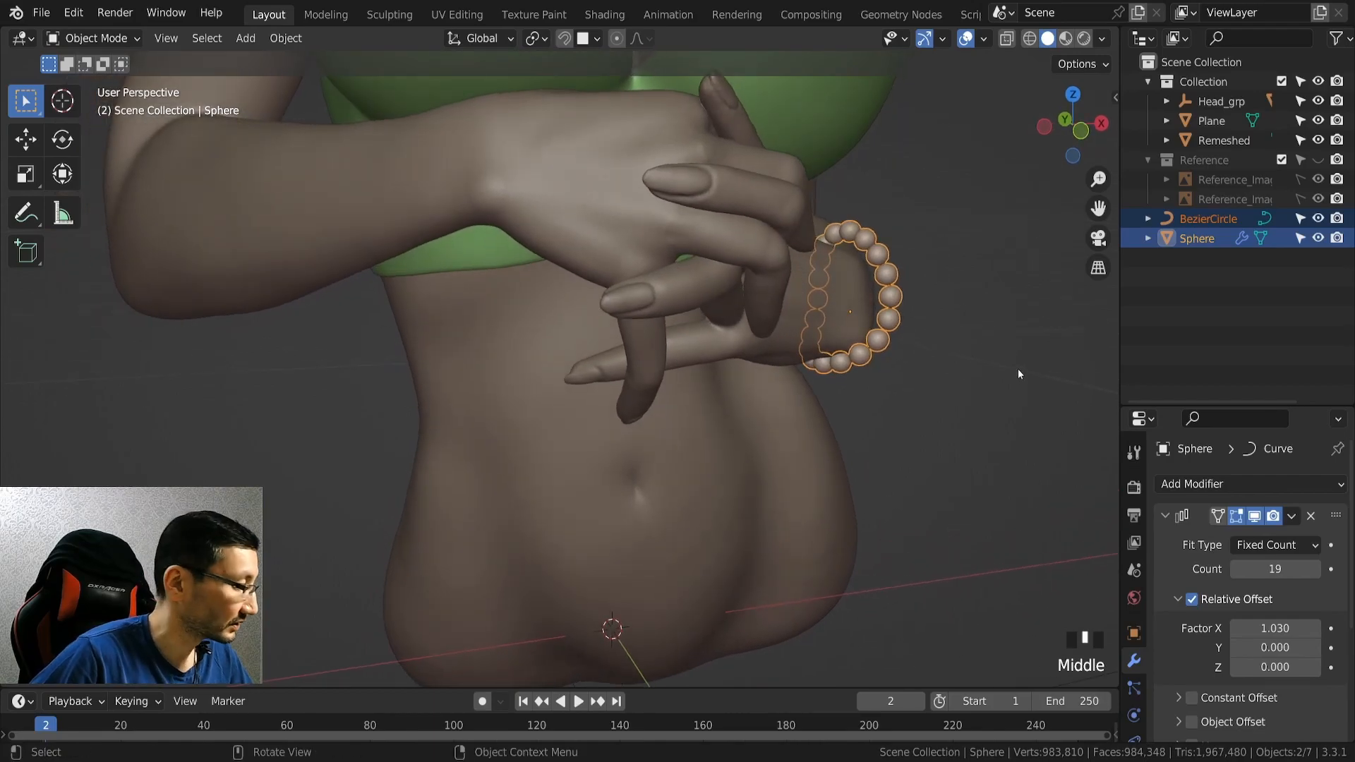
key("g")
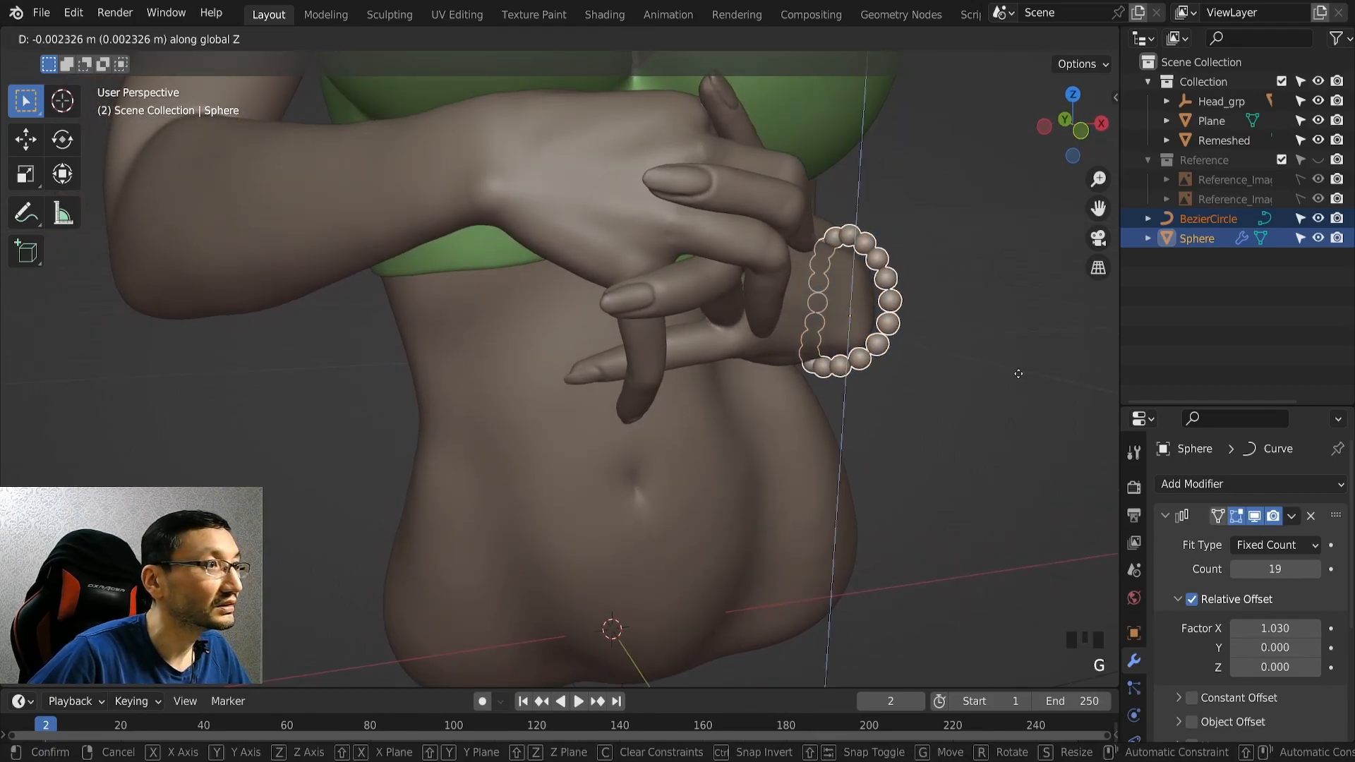
left_click(1015, 371)
Open the Bezier circle for point editing and move its upper control point closer to the wrist.
middle_click_drag(1015, 371, 708, 357)
scroll(708, 351, "up", 3)
left_click(773, 309)
middle_click_drag(847, 367, 901, 383)
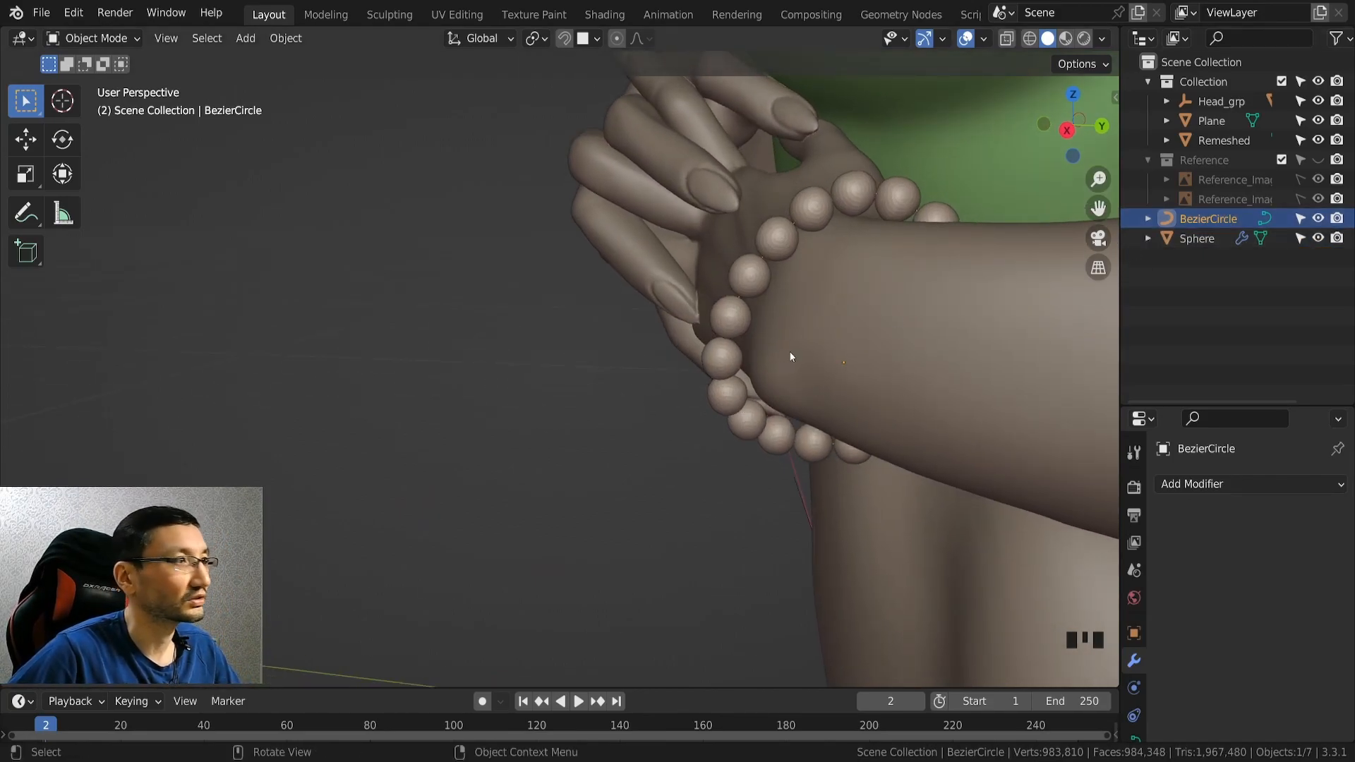
key("Tab")
middle_click_drag(790, 352, 866, 280)
key("g")
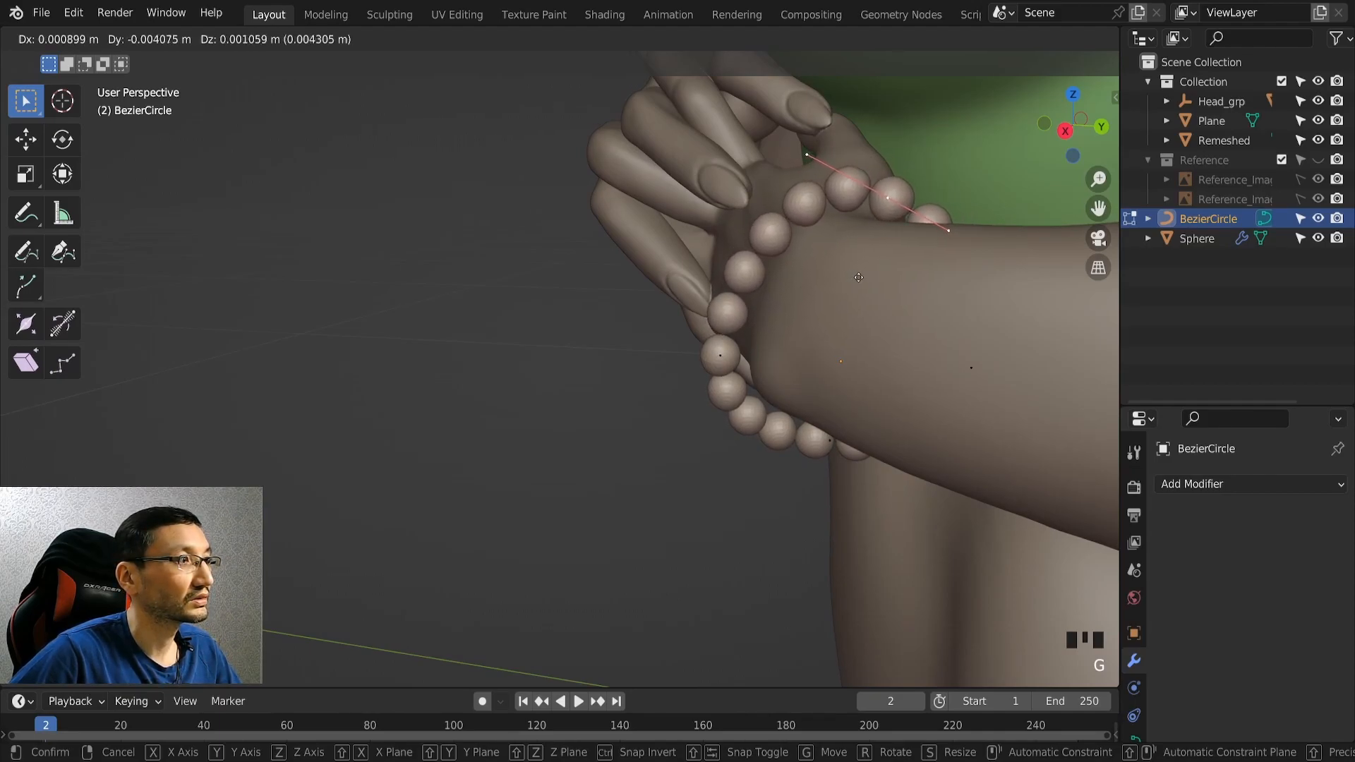
left_click(856, 280)
Subdivide the curve segment between the upper control point and the one on the hand side of the wrist.
middle_click_drag(765, 350, 766, 263)
left_click(732, 364, "shift")
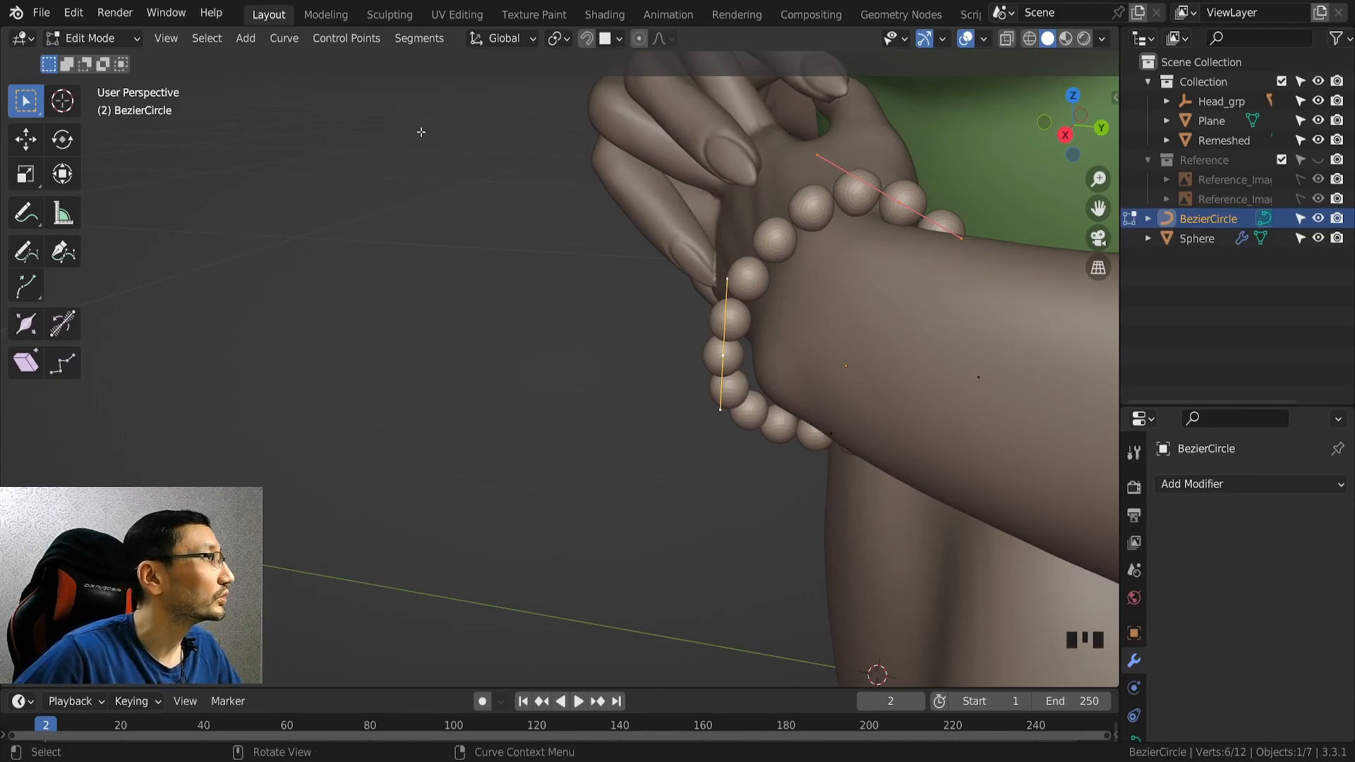
left_click(363, 41)
mouse_move(420, 39)
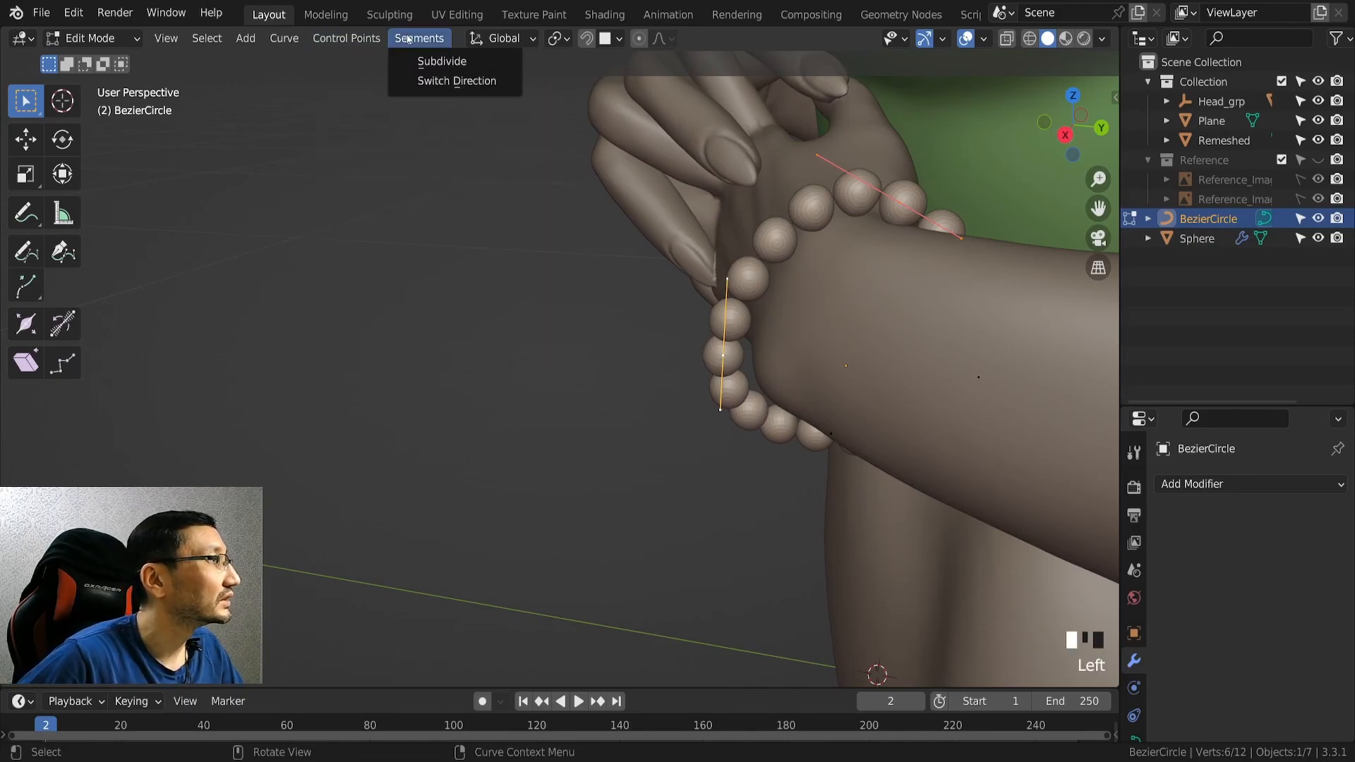
left_click(432, 61)
Move the new control point from the subdivision slightly and rotate its handles to follow the wrist's contour.
middle_click_drag(808, 308, 797, 282)
left_click(797, 282)
key("g")
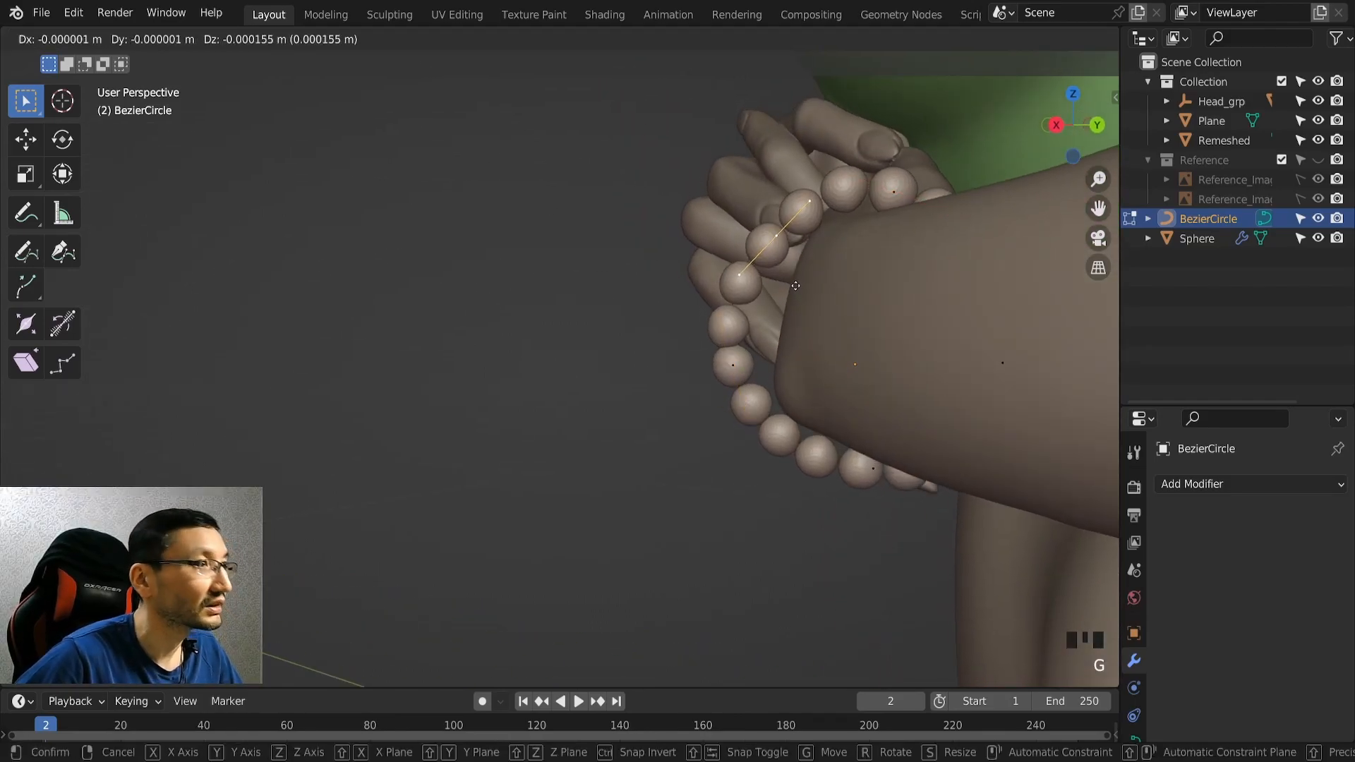
left_click(800, 288)
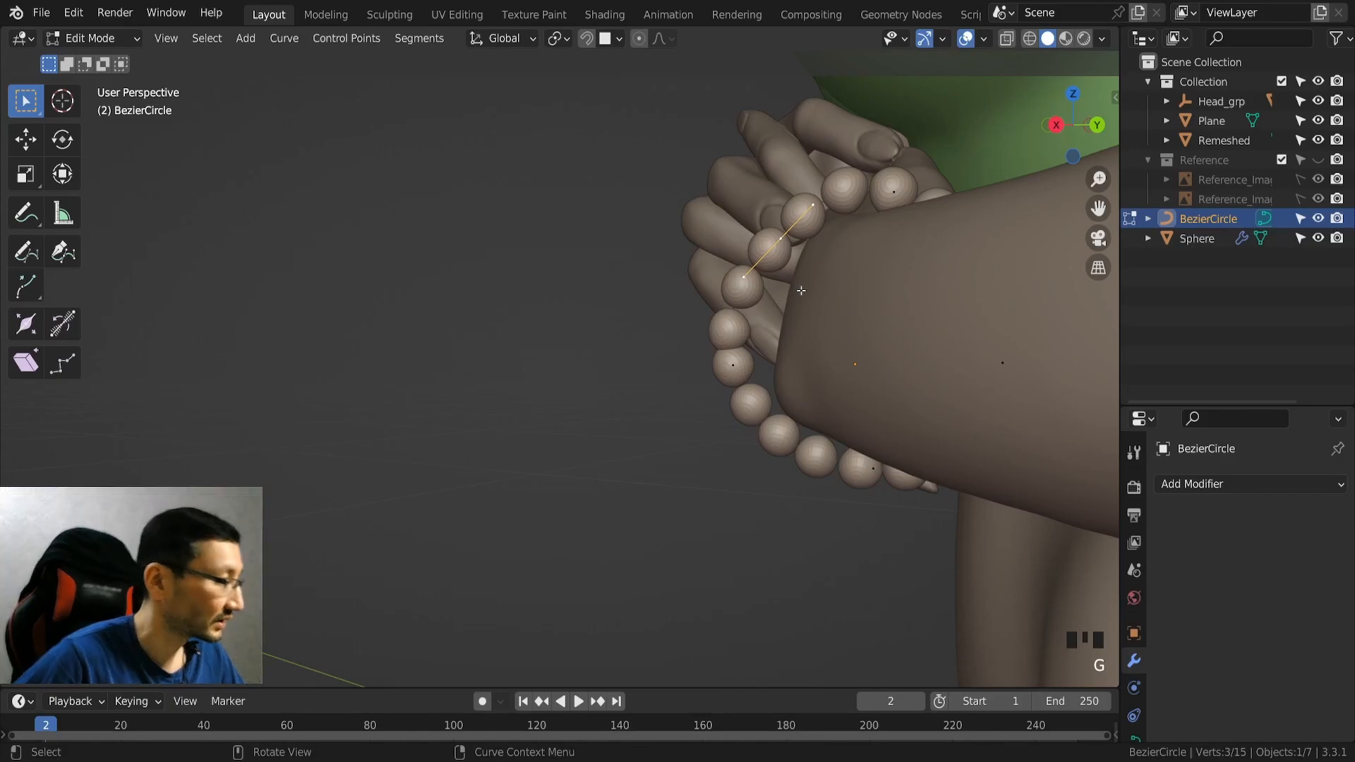
key("r")
left_click(818, 277)
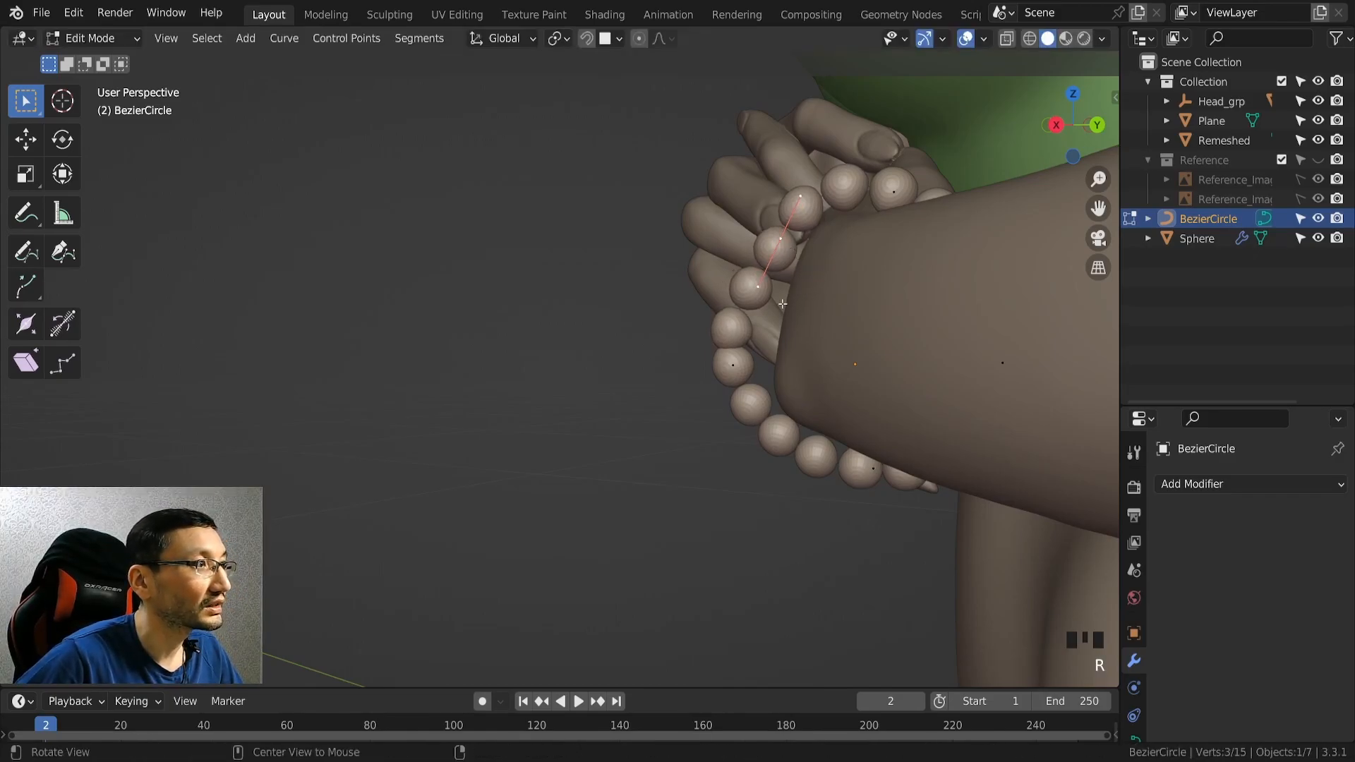
Move the hand-side control point of the Bezier circle down and inward to hug the wrist.
middle_click_drag(818, 276, 766, 423)
left_click(764, 428)
key("g")
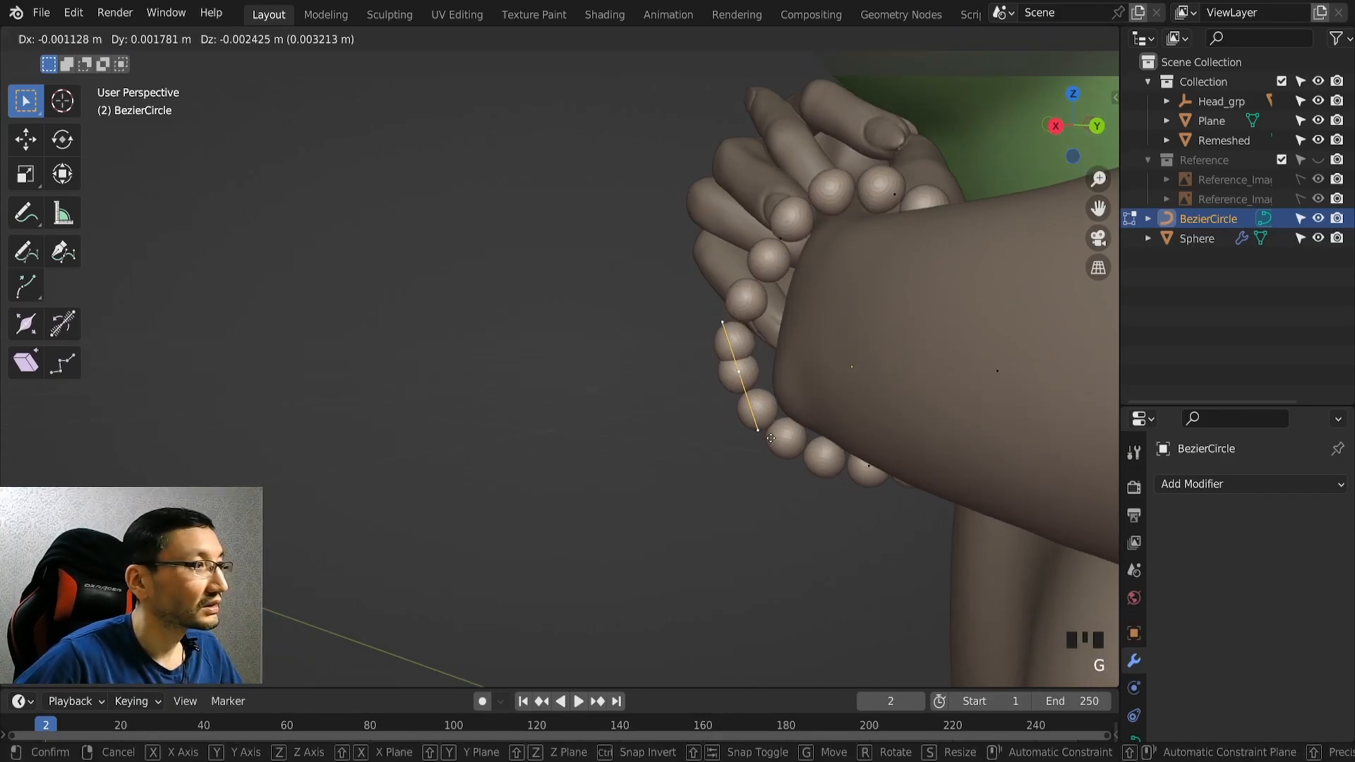
left_click(780, 466)
middle_click_drag(781, 466, 763, 402)
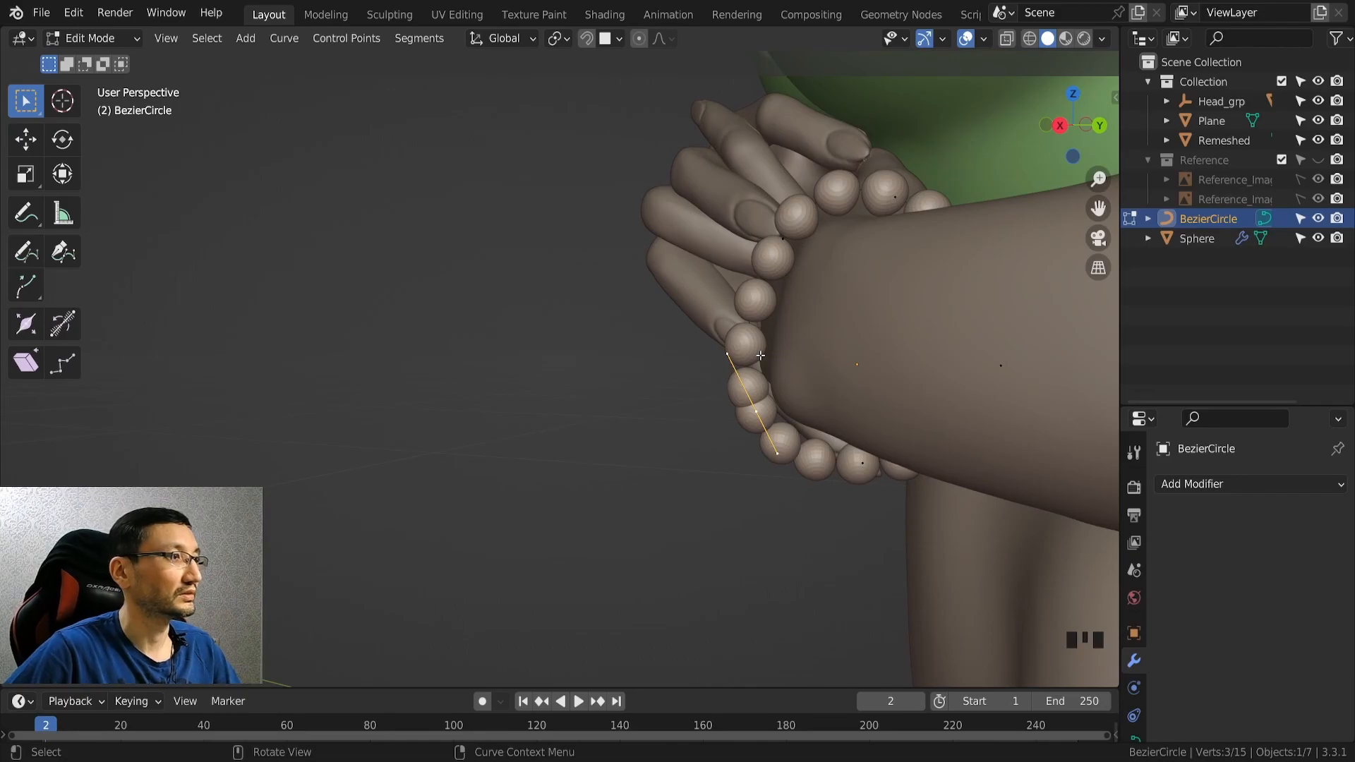
Finish editing the curve and set the bead bracelet's Array relative offset Factor X to 1.010.
key("Tab")
left_click(779, 383)
middle_click_drag(780, 384, 836, 401)
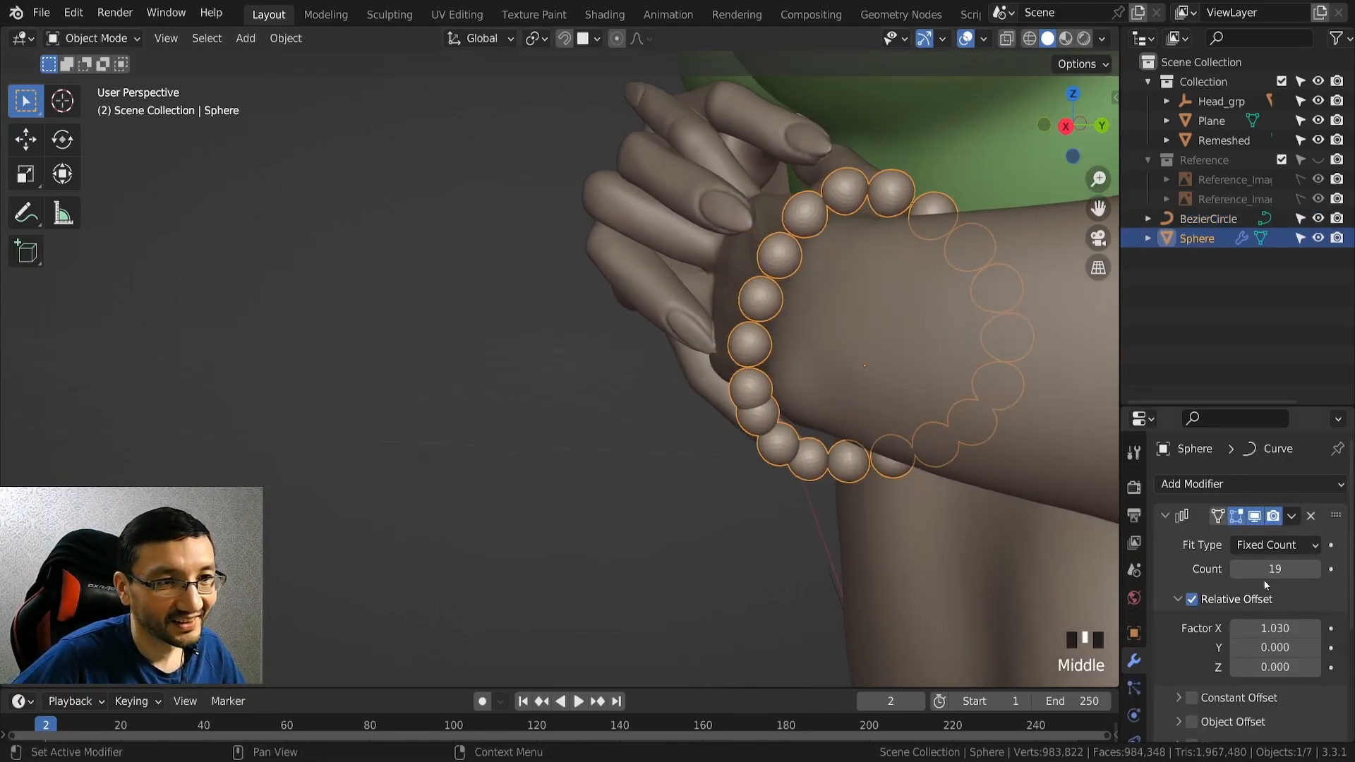
left_click_drag(1275, 629, 1264, 628, "shift")
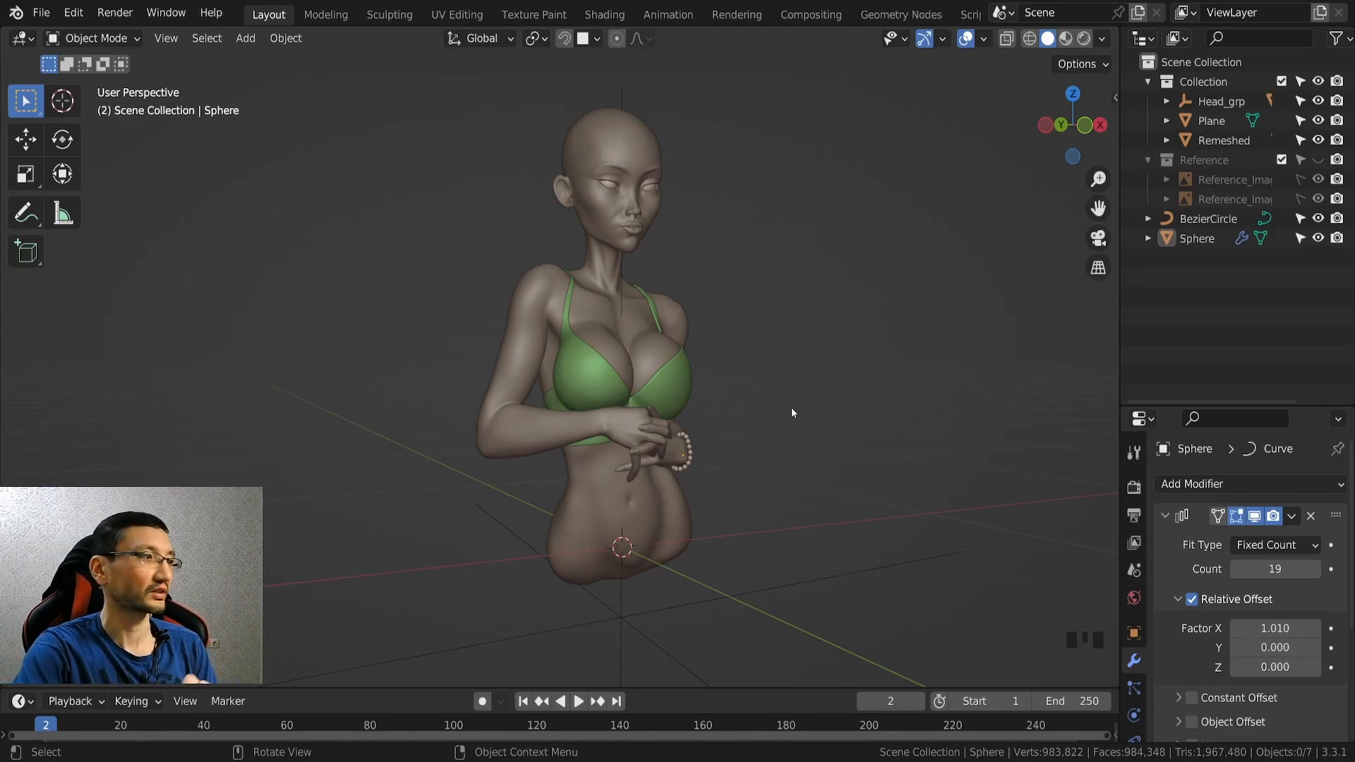